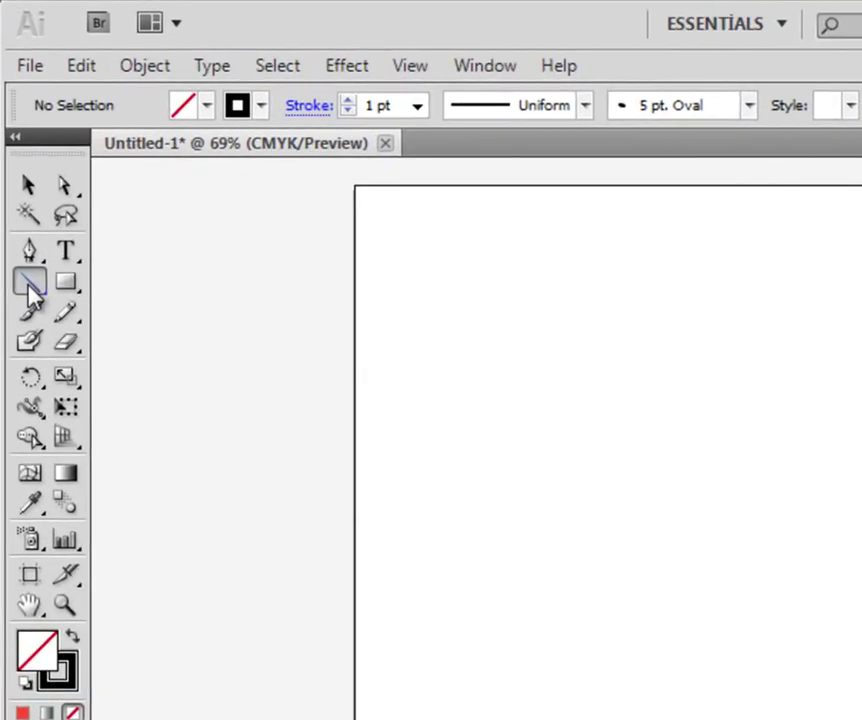
Choose the Line Segment Tool from the Tools panel flyout
mouse_move(38, 365)
mouse_down()
mouse_move(105, 363)
mouse_move(38, 385)
mouse_up()
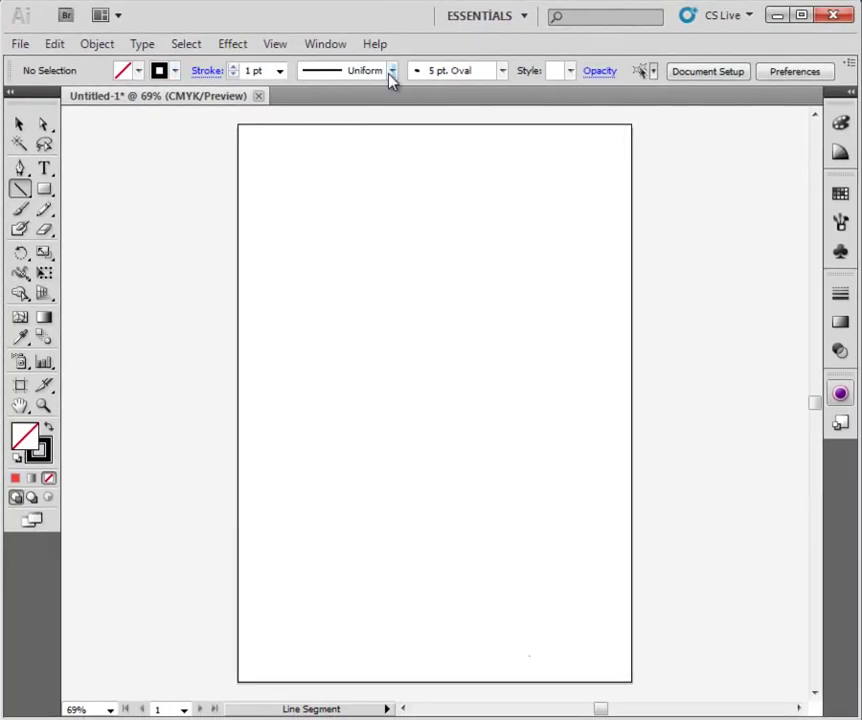
Set the stroke colour to black using the CMYK colour sliders
click(175, 73)
click(175, 74)
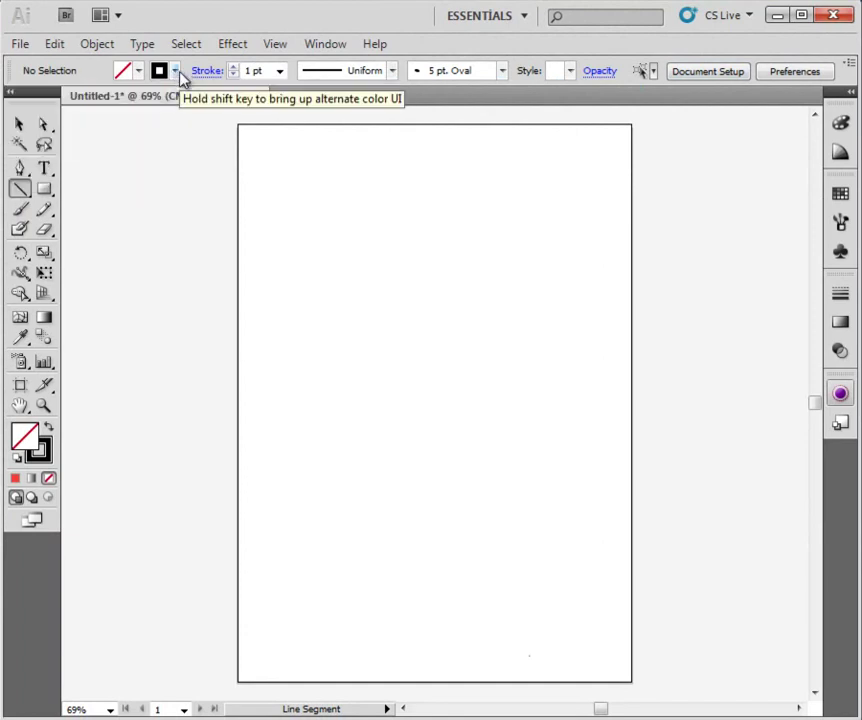
shift+click(174, 73)
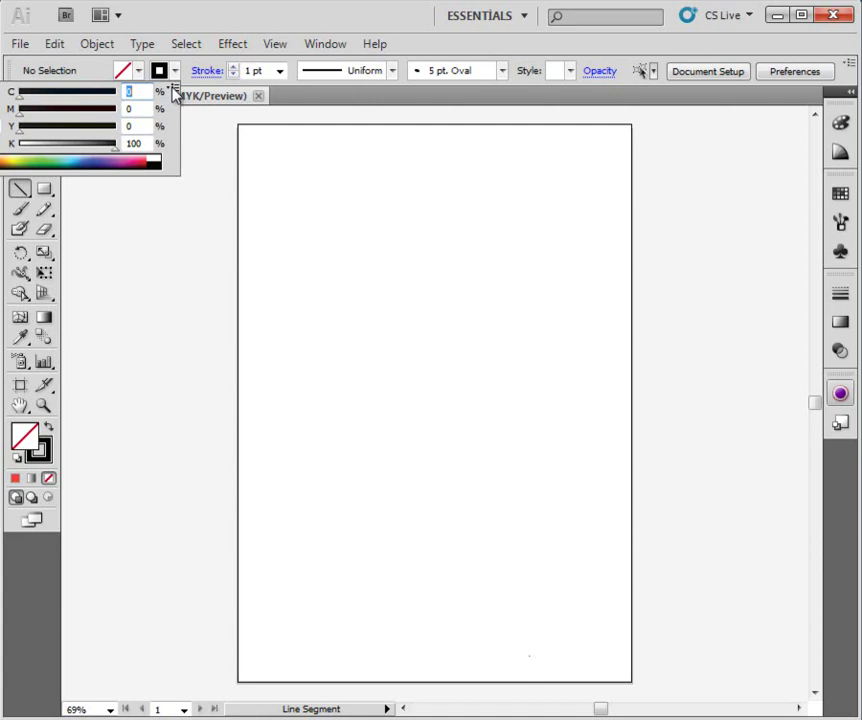
key(slash)
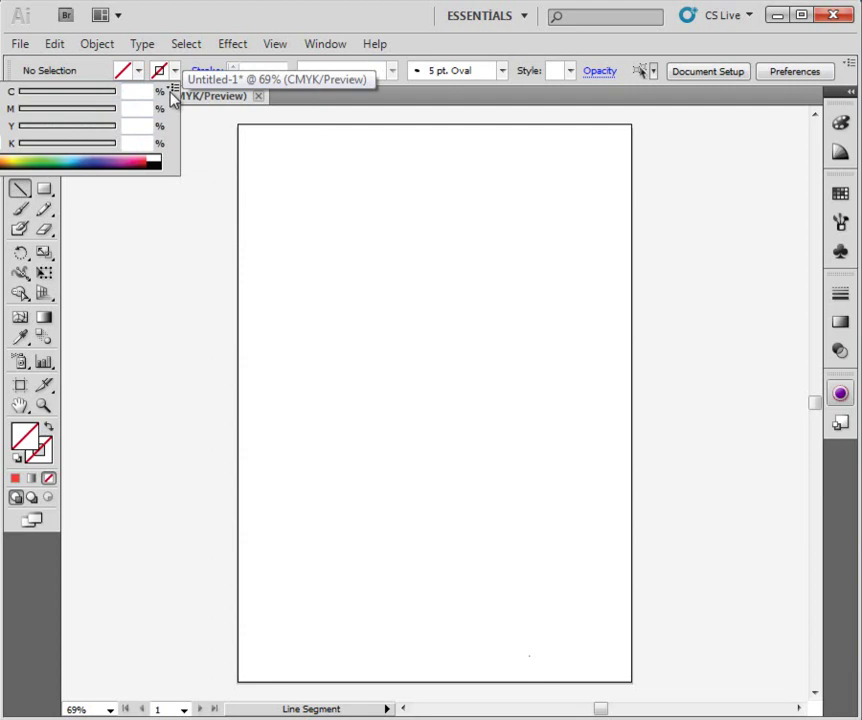
click(176, 90)
click(219, 115)
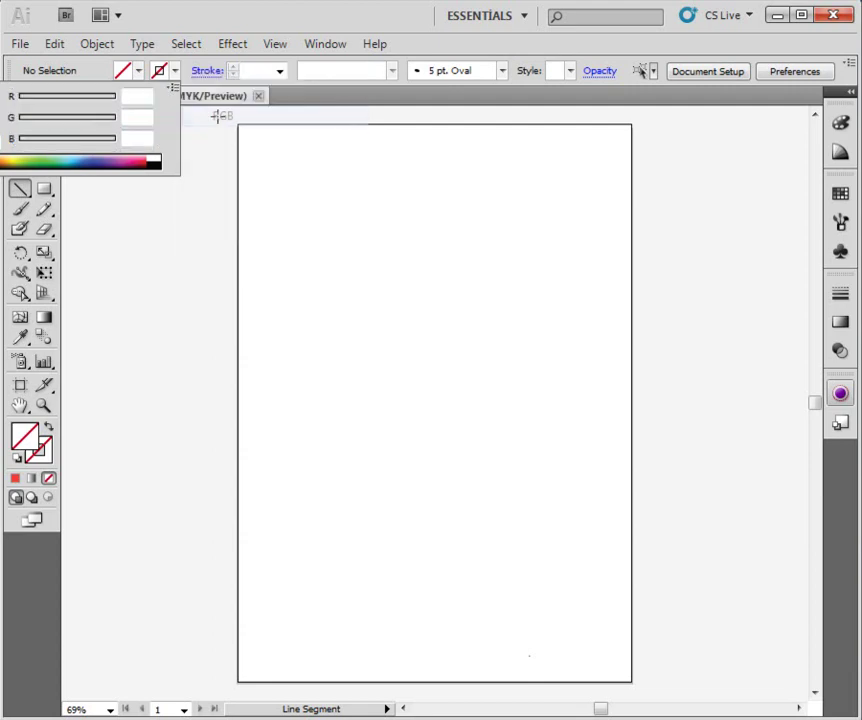
click(175, 90)
click(236, 158)
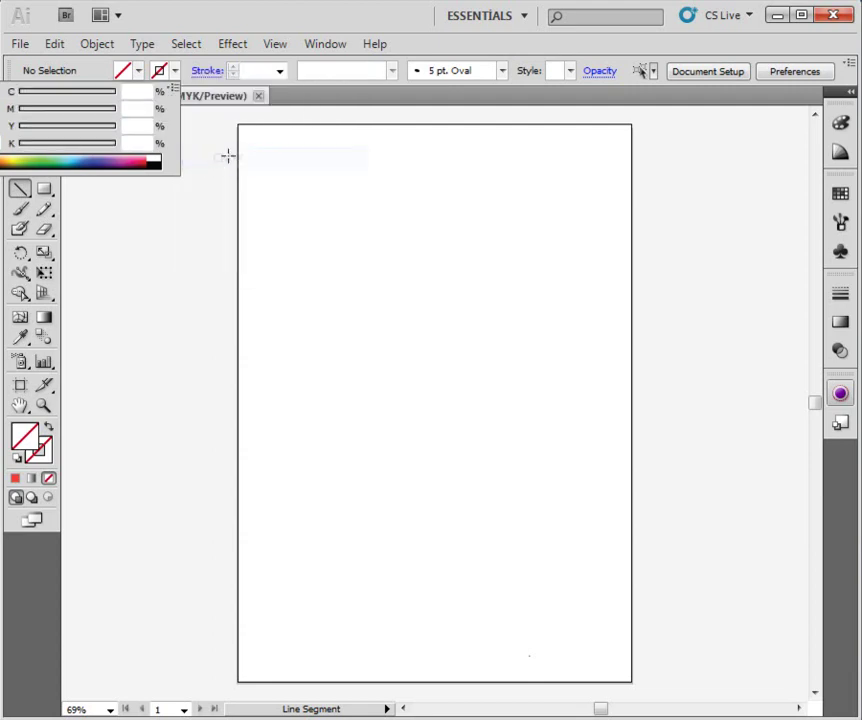
click(31, 103)
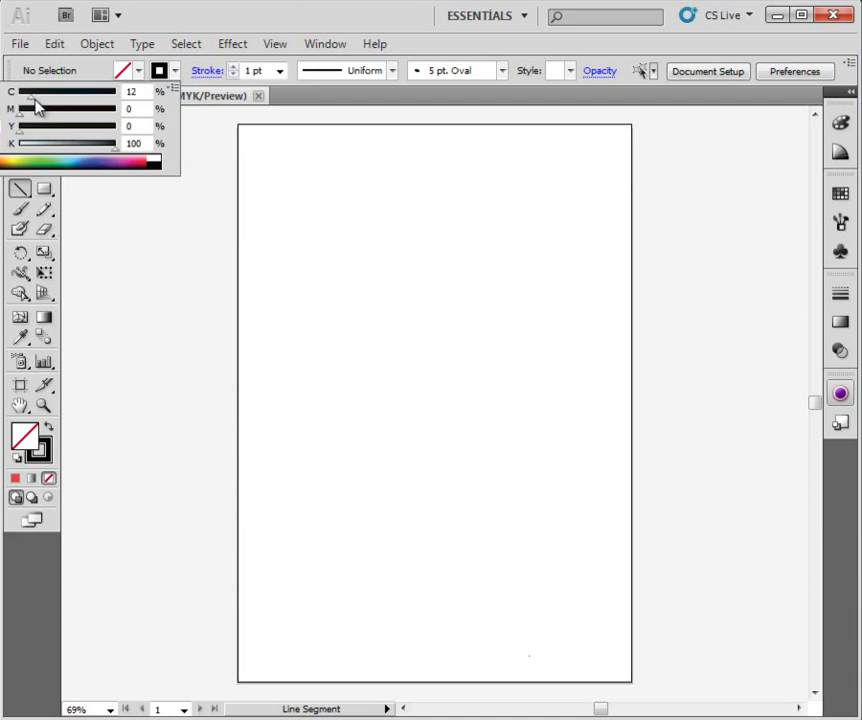
drag(32, 98, 50, 98)
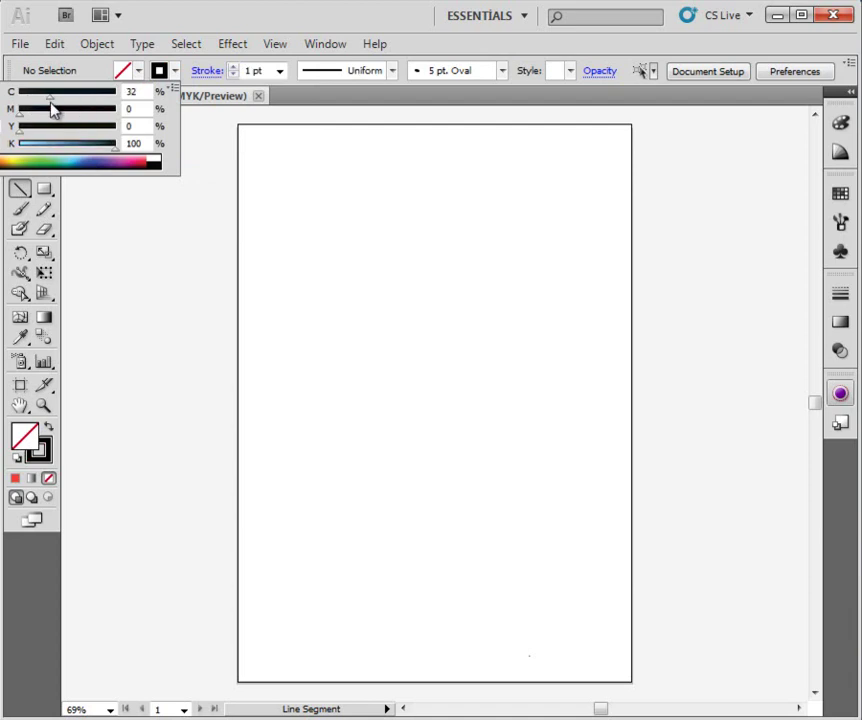
click(139, 72)
Set the fill colour to a brown swatch
click(139, 72)
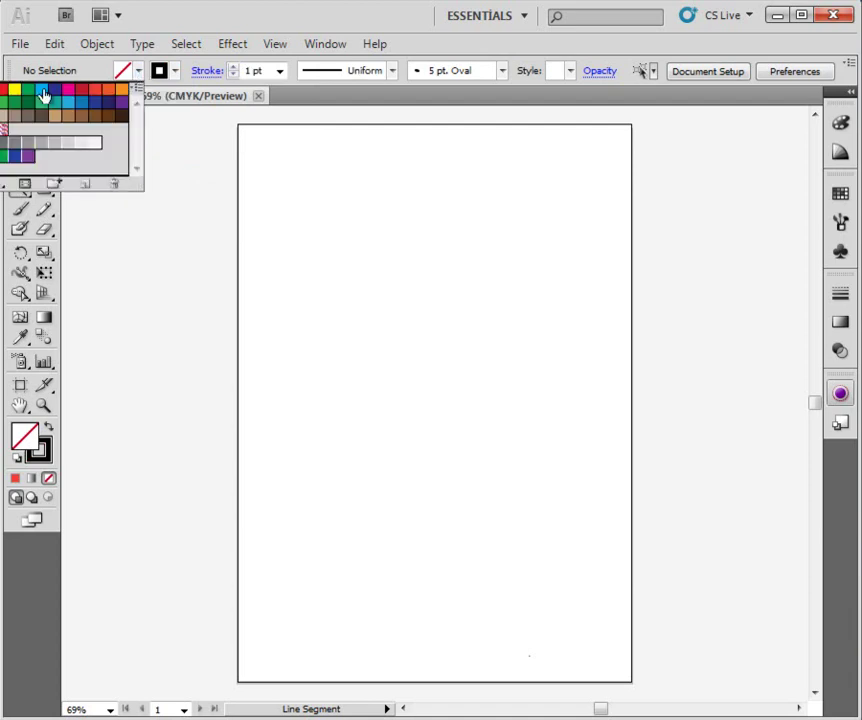
click(44, 94)
click(68, 90)
click(95, 89)
click(108, 89)
click(108, 102)
click(98, 117)
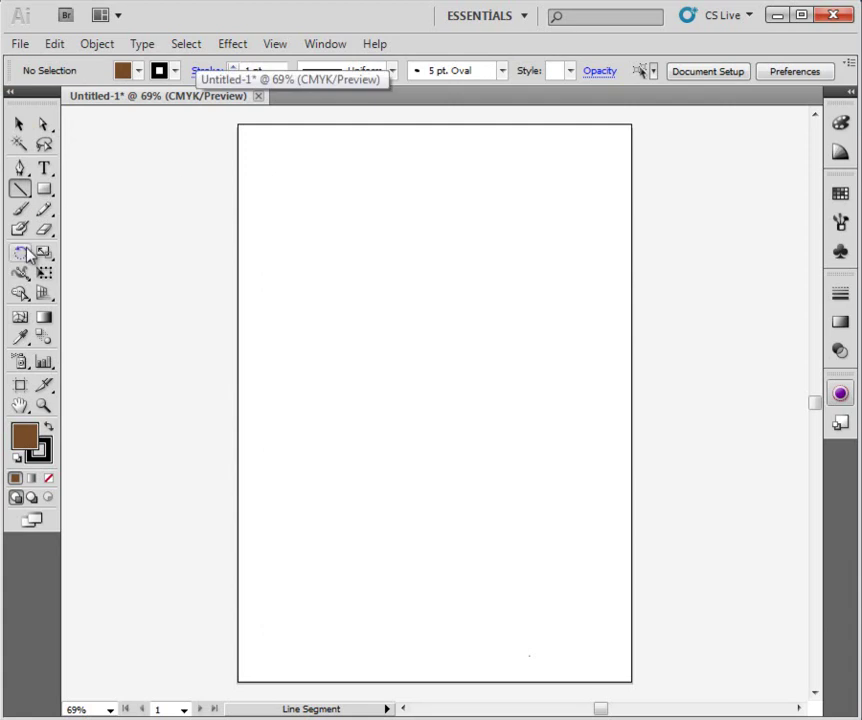
Draw two horizontal lines across the lower page with a 1 pt stroke weight
drag(265, 480, 614, 479)
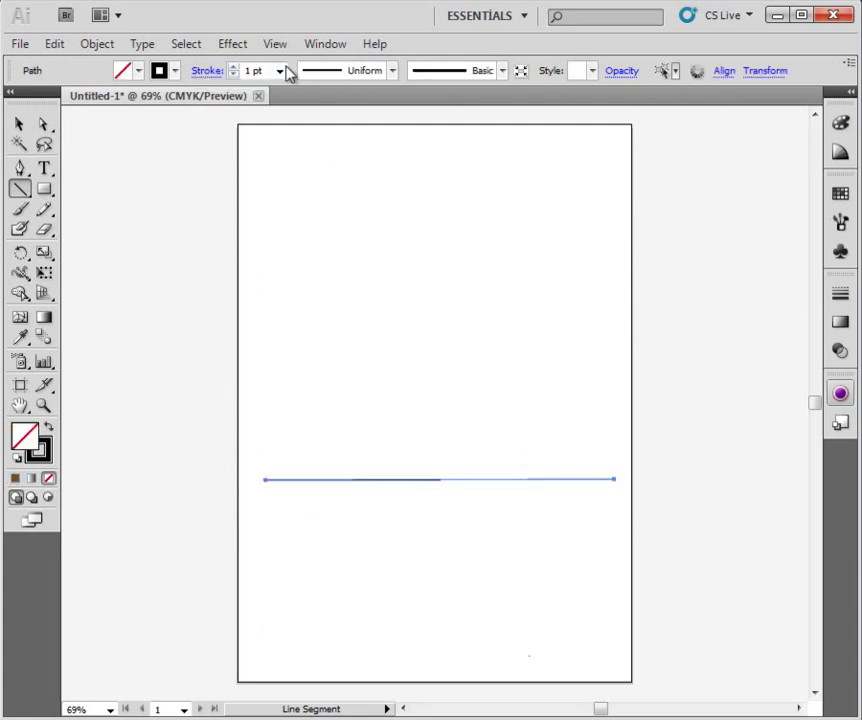
click(281, 71)
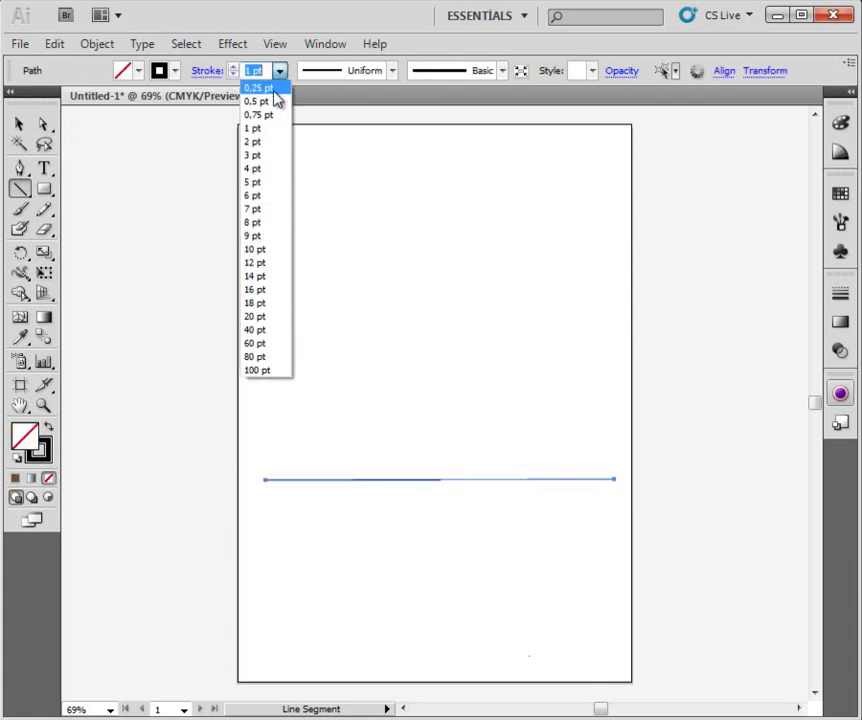
click(505, 78)
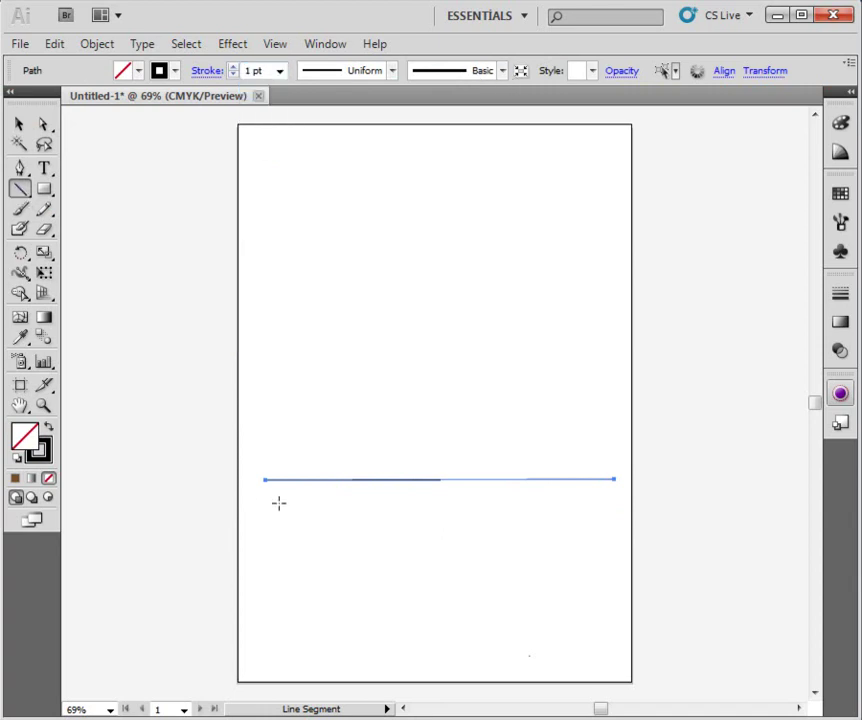
drag(259, 502, 591, 502)
Apply the striped pattern brush to the lower line, then bring up the brush libraries
click(502, 72)
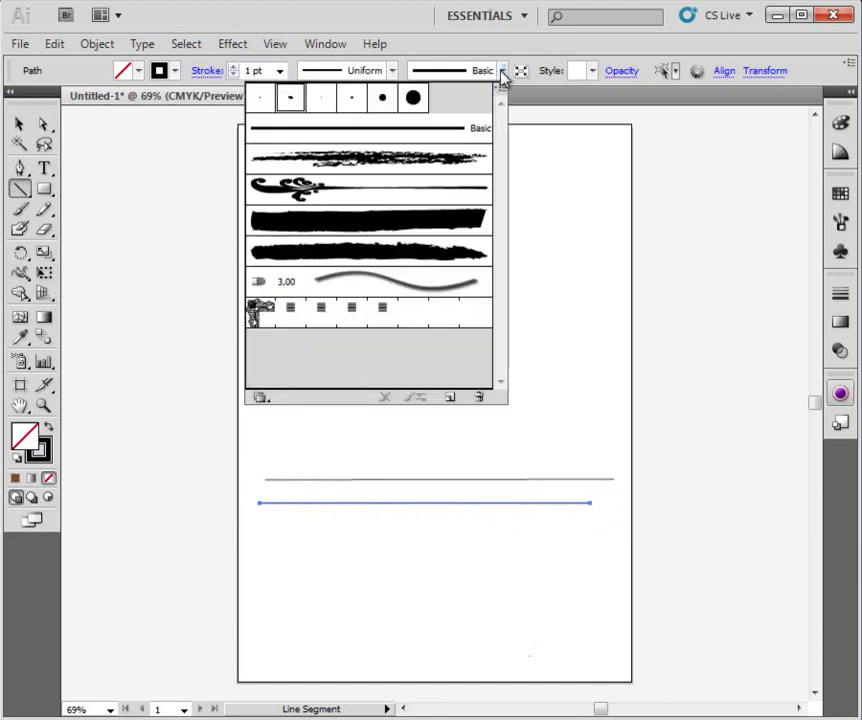
click(380, 160)
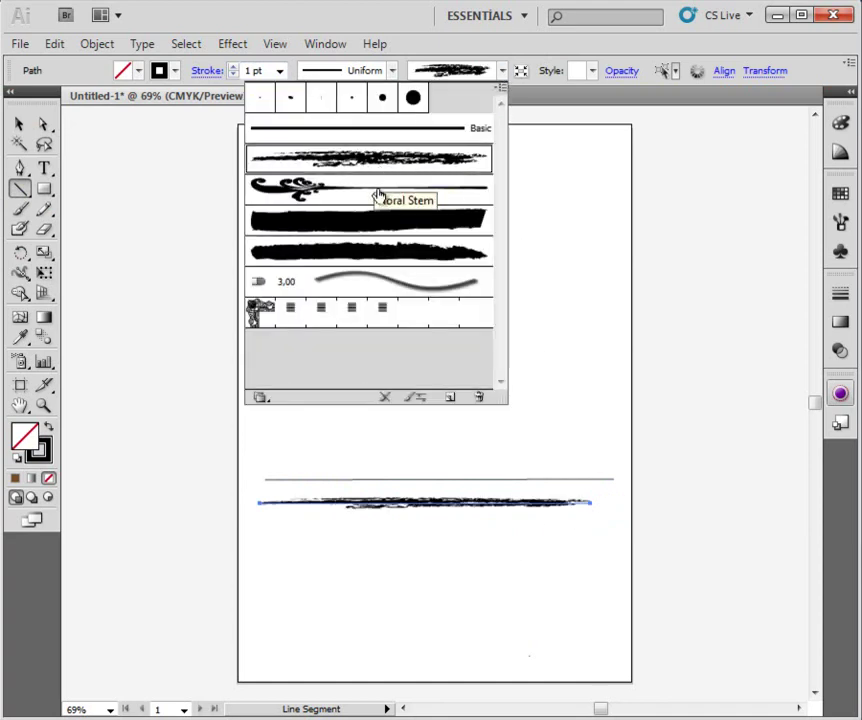
click(378, 200)
click(352, 222)
click(356, 280)
click(352, 260)
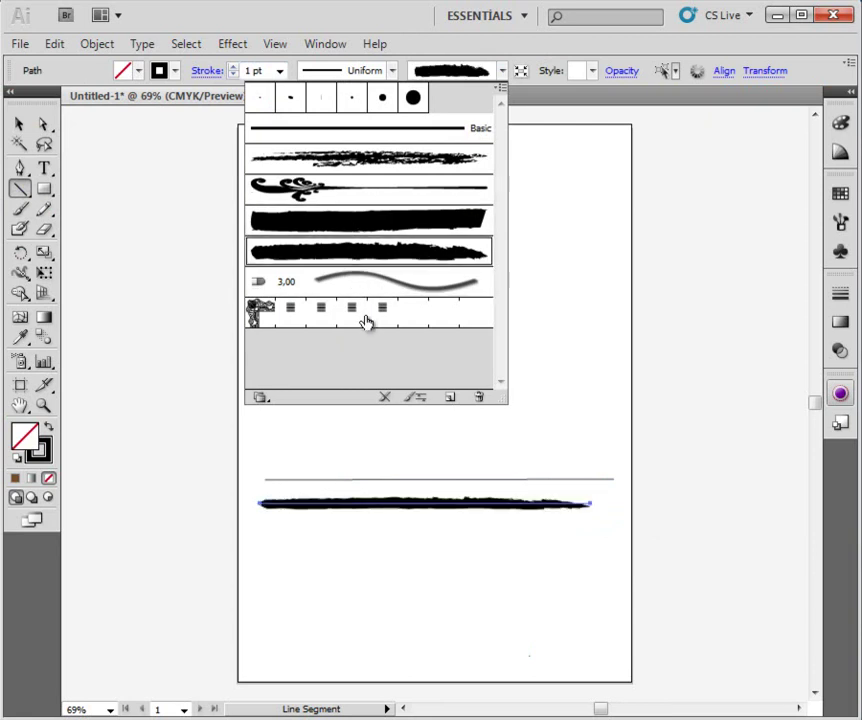
click(367, 320)
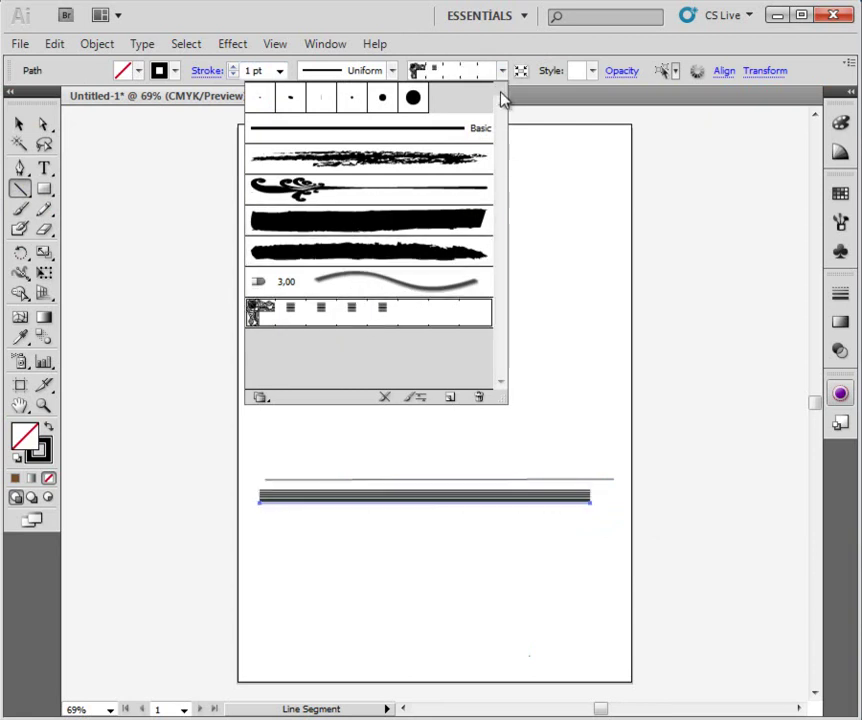
click(501, 90)
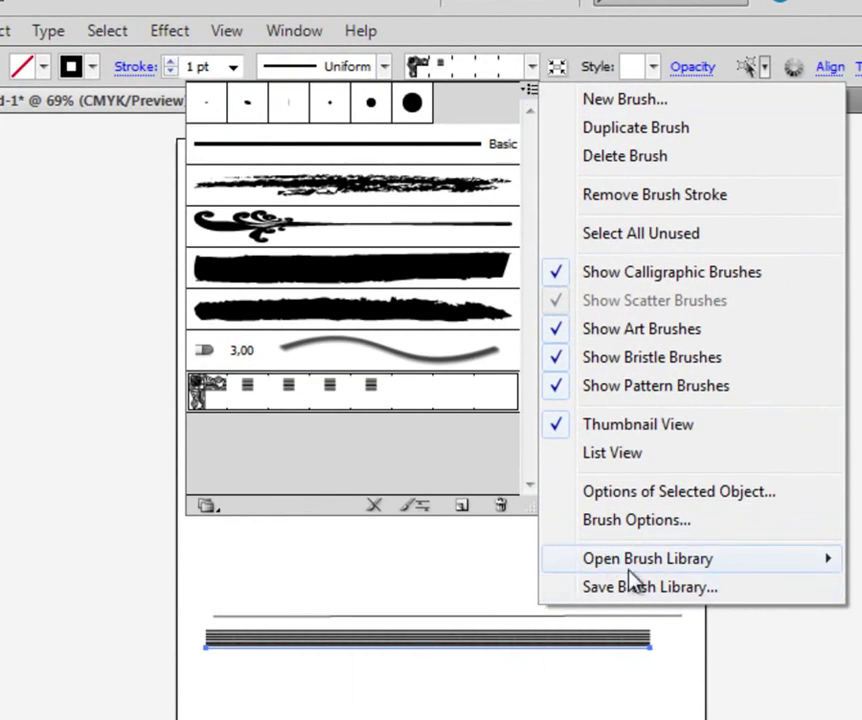
mouse_move(588, 436)
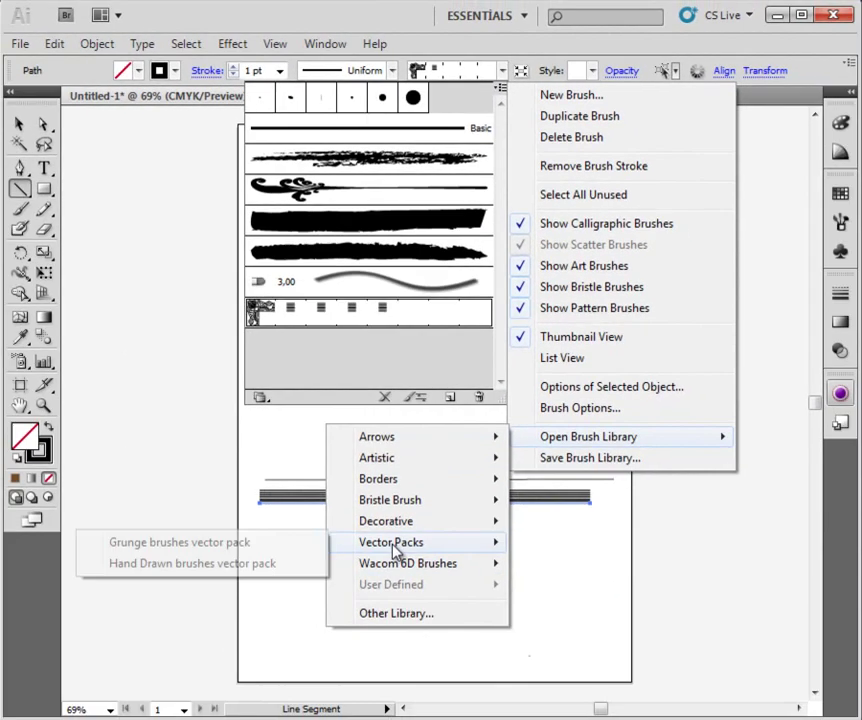
Load the Grunge brushes, apply one to the lower line, and place two grunge strokes
click(233, 543)
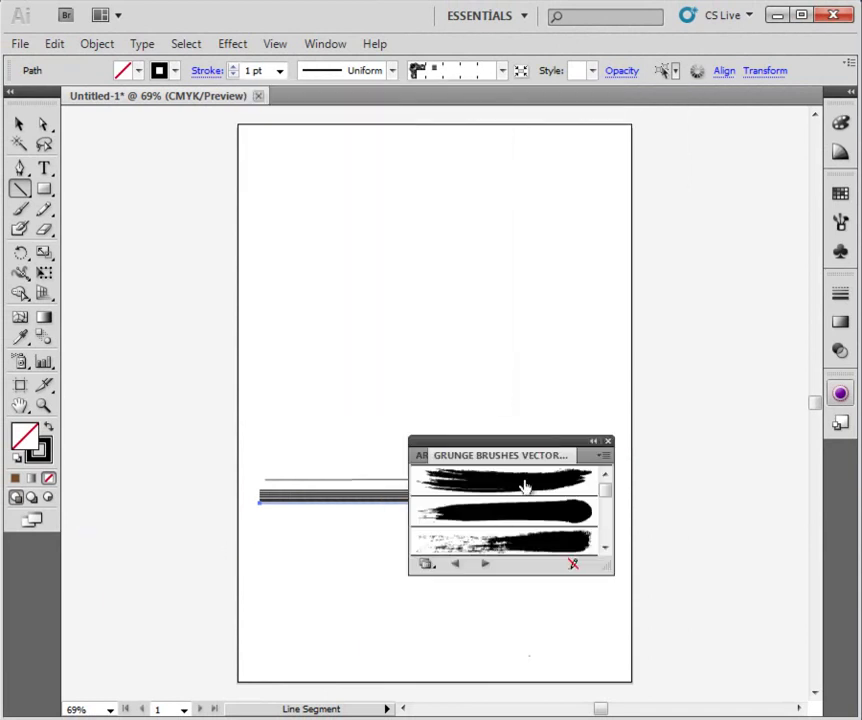
click(494, 541)
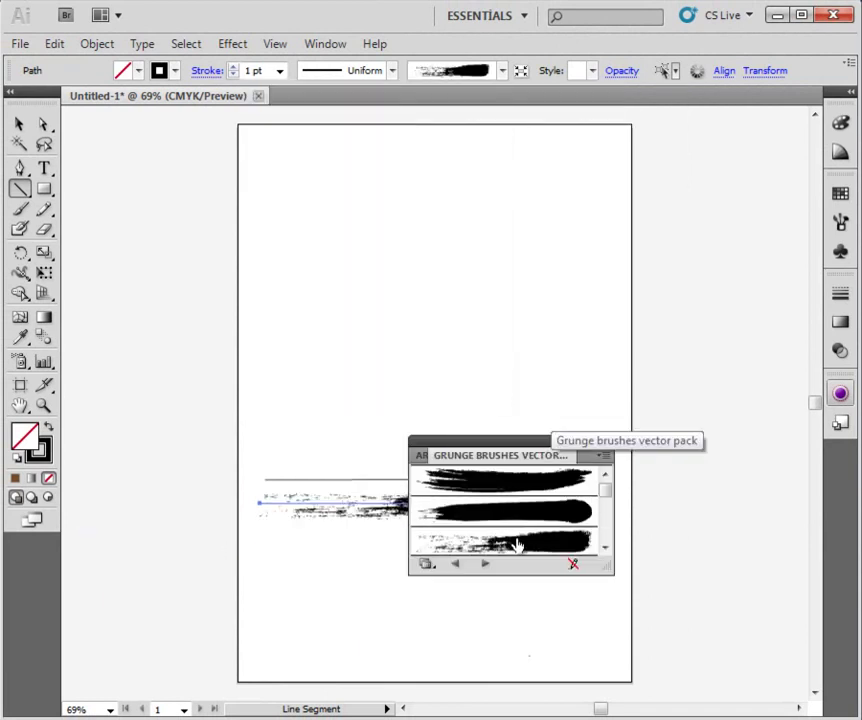
drag(494, 543, 308, 385)
drag(500, 491, 276, 448)
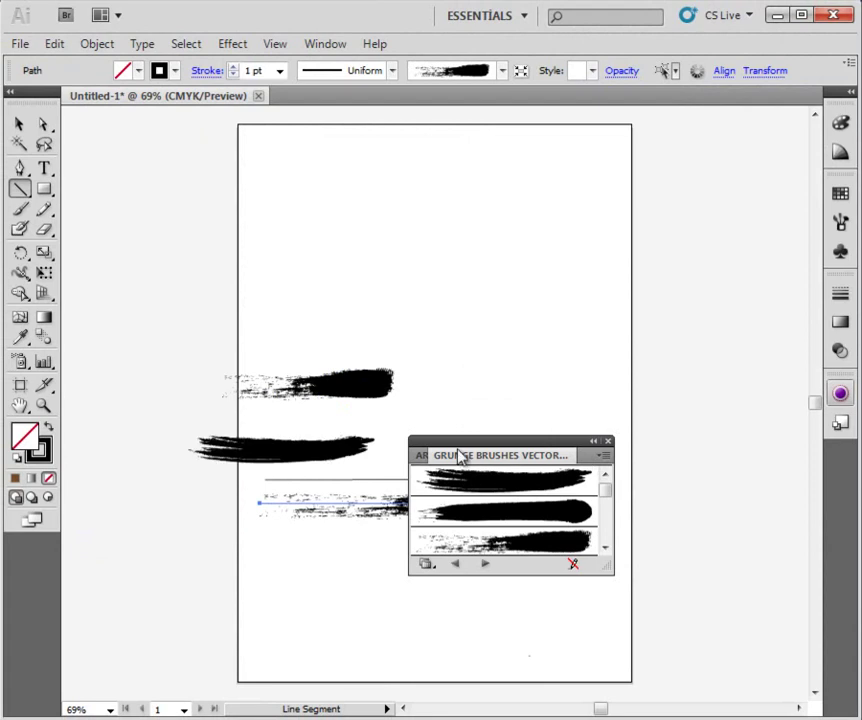
Add chalk-charcoal brush strokes near the page centre and higher up
click(421, 455)
drag(445, 337, 447, 330)
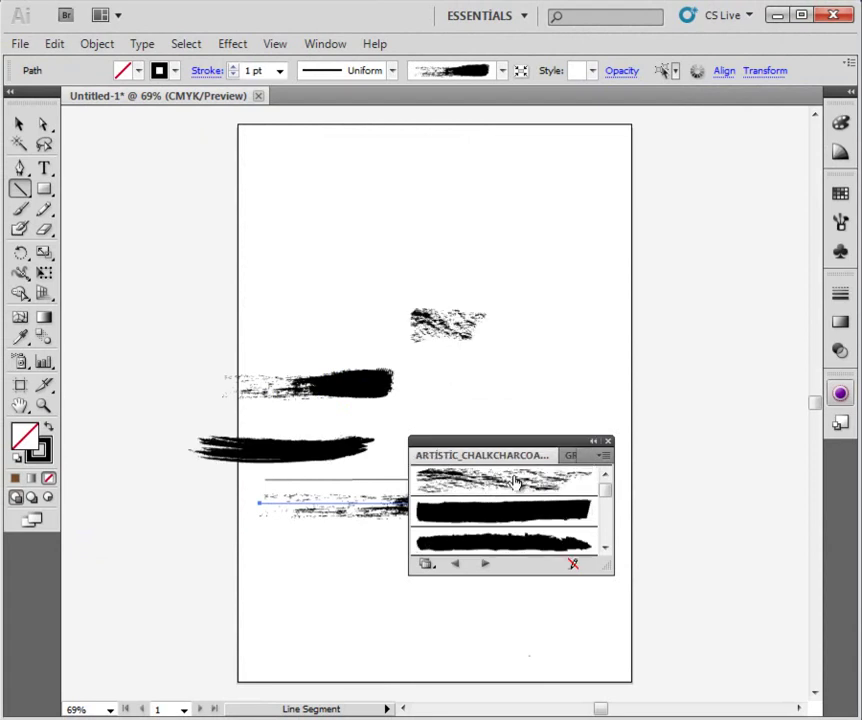
drag(515, 514, 356, 286)
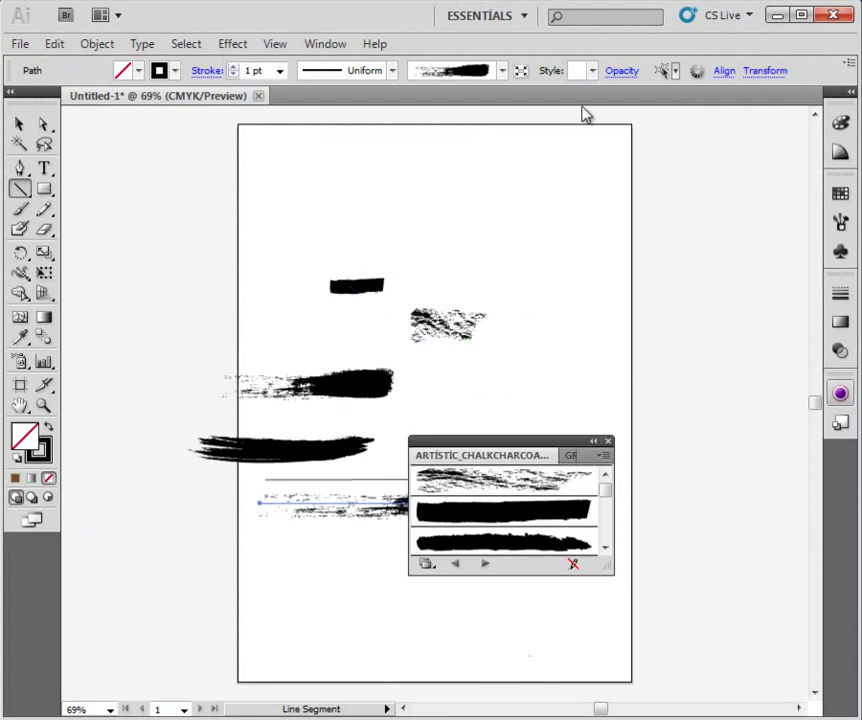
click(622, 74)
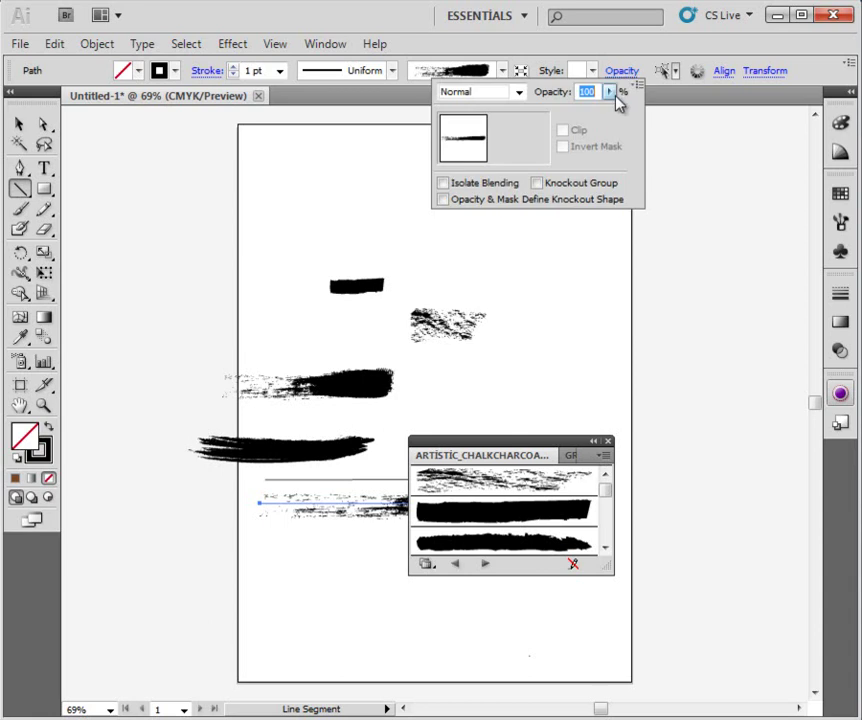
Lower the brushed line's opacity to 43% and close the grunge brush library
click(609, 93)
drag(612, 119, 556, 119)
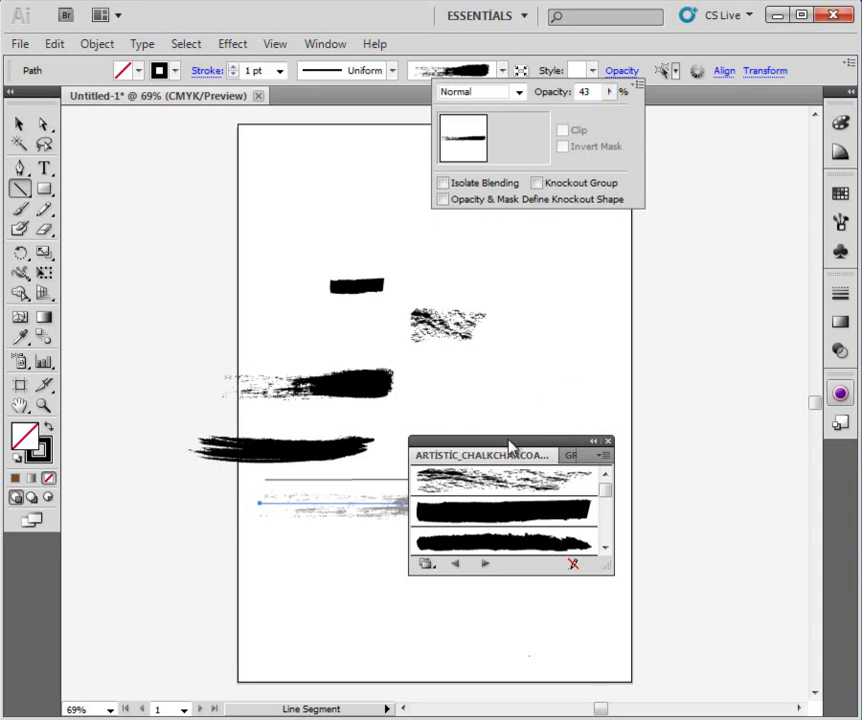
click(603, 441)
click(607, 440)
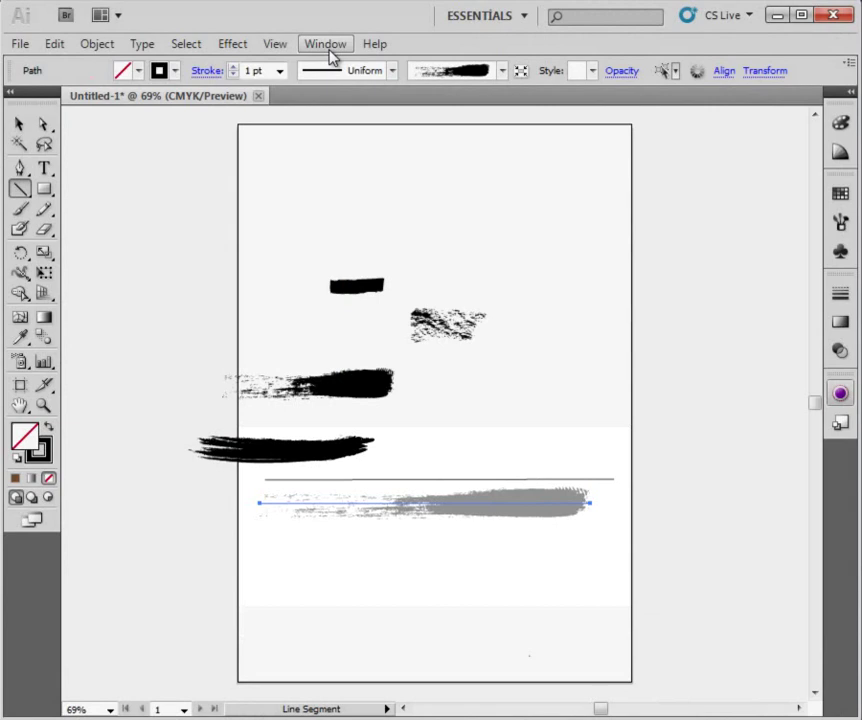
click(326, 44)
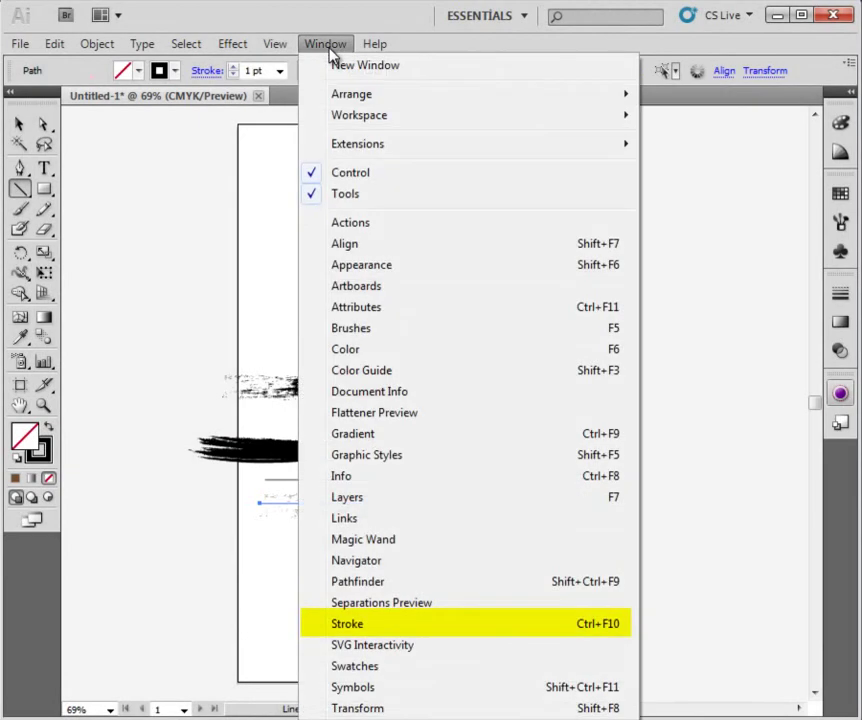
Make the grey brushed line dashed with 2 pt dash and gap values
click(360, 625)
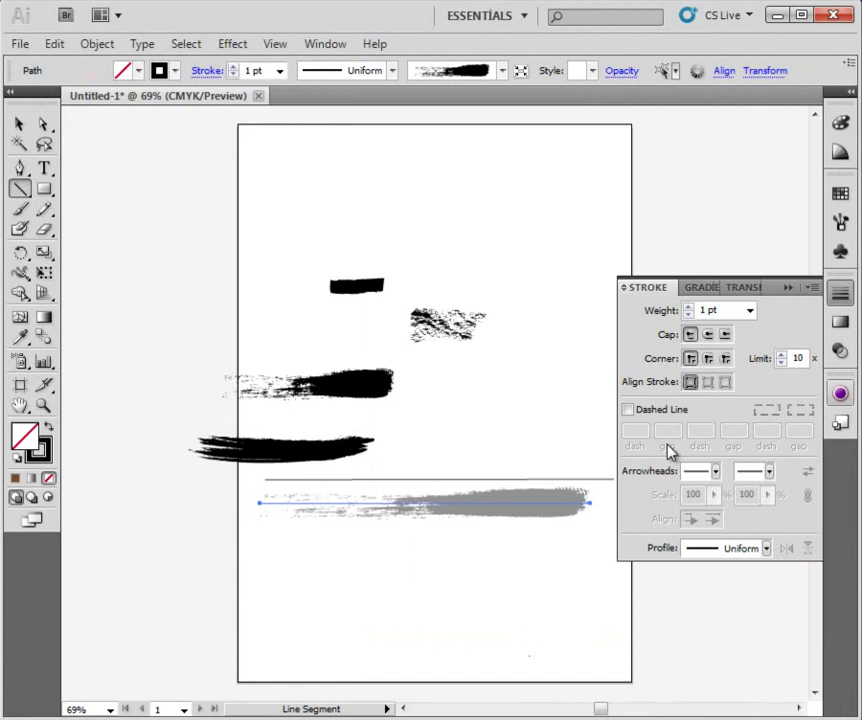
click(627, 410)
click(628, 410)
click(628, 410)
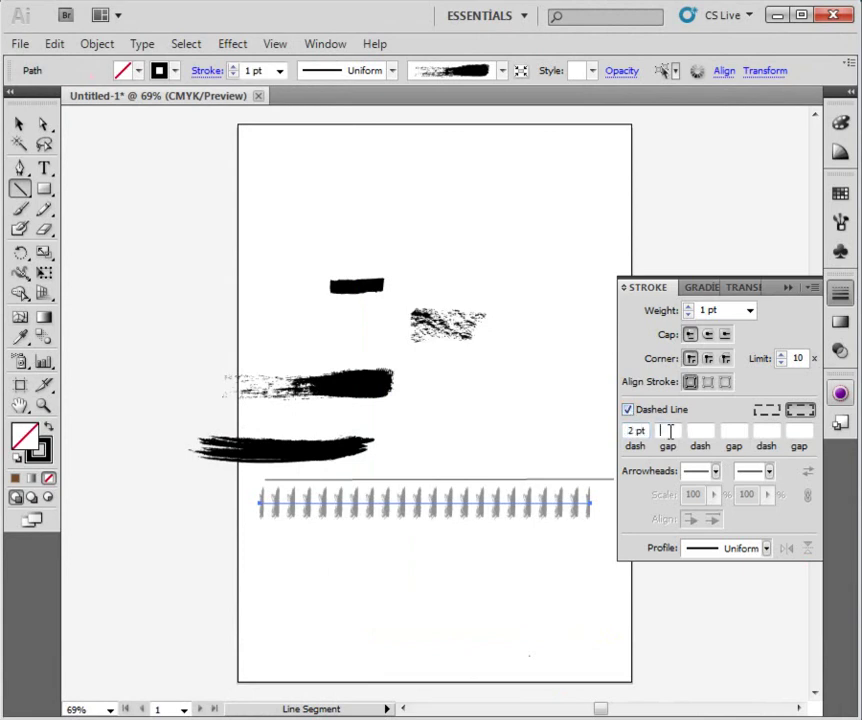
click(663, 434)
text(2)
click(741, 432)
click(775, 430)
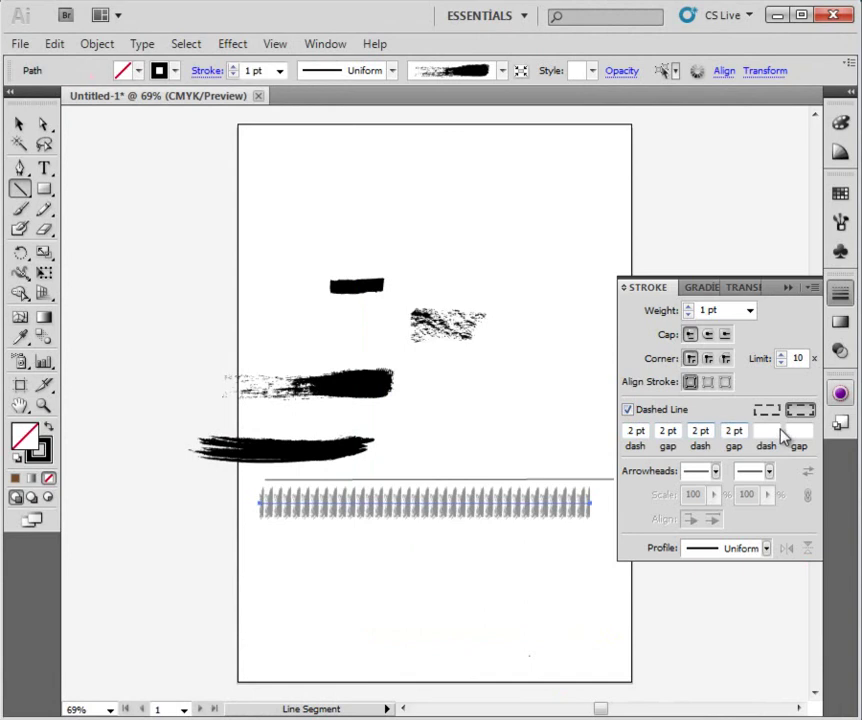
text(2)
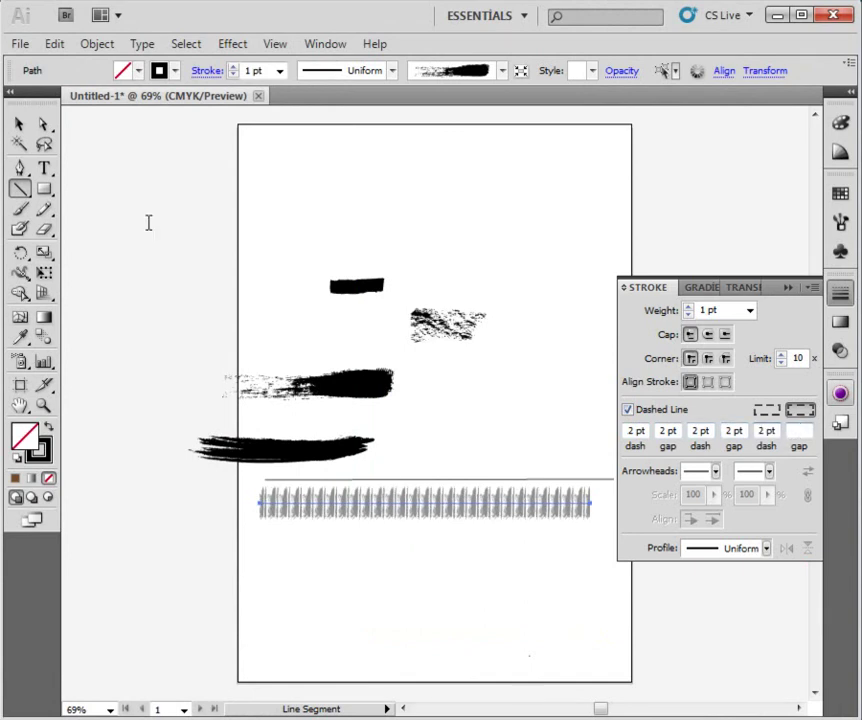
text(v)
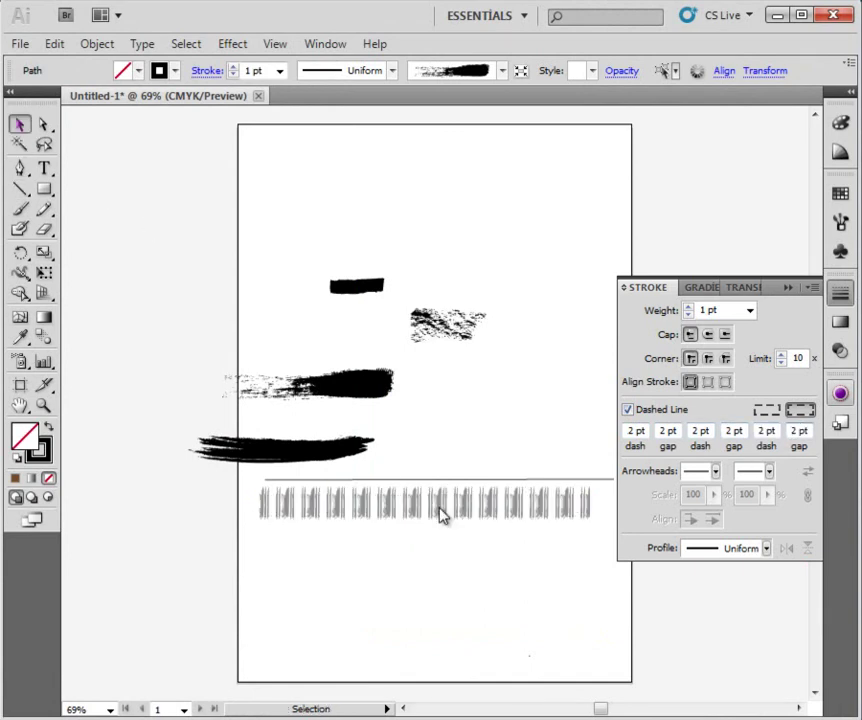
Set the dashed line's stroke weight to 6 pt after trying 12 pt
click(750, 310)
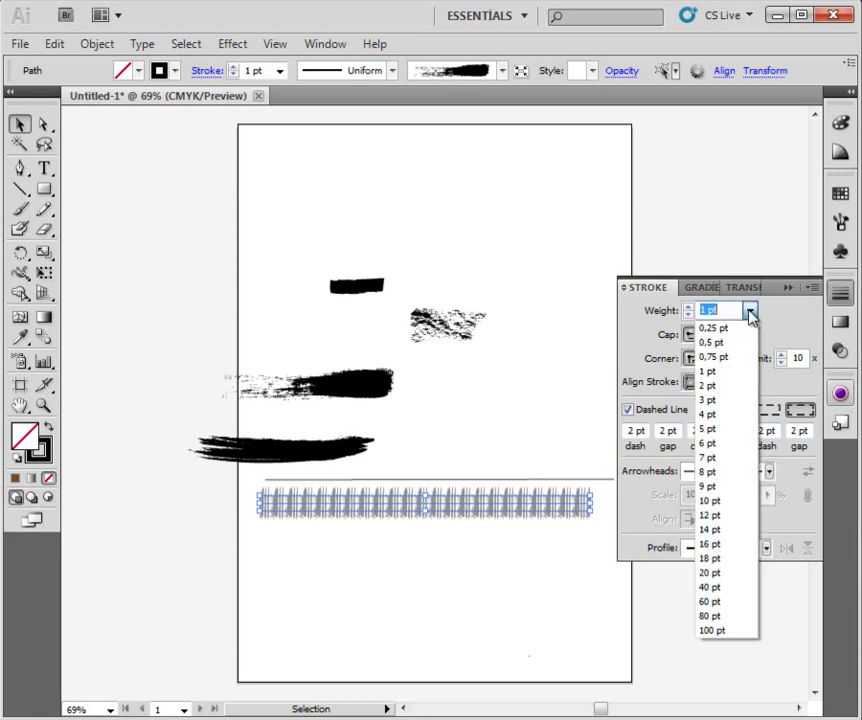
click(735, 515)
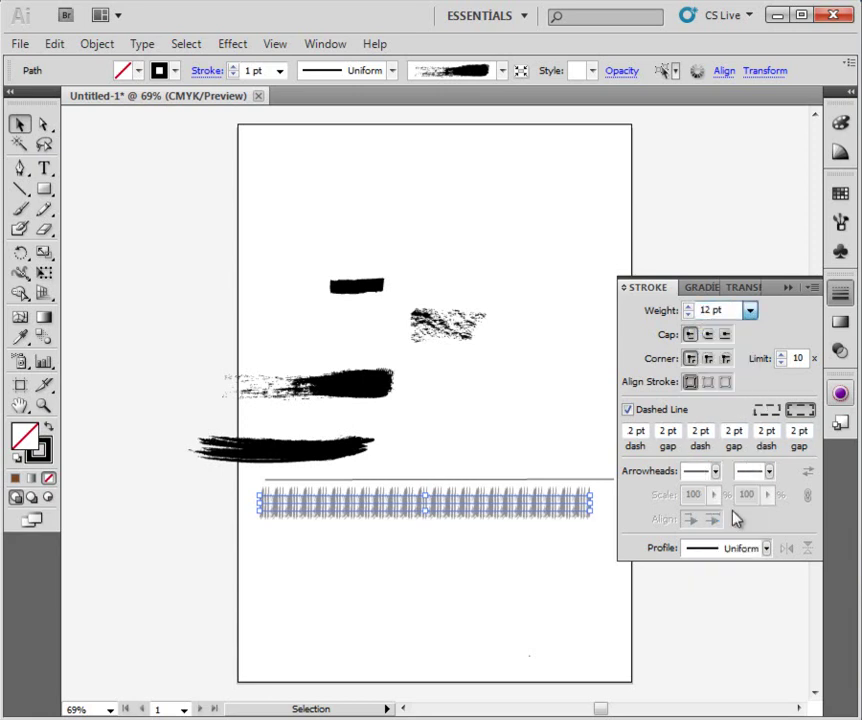
click(750, 311)
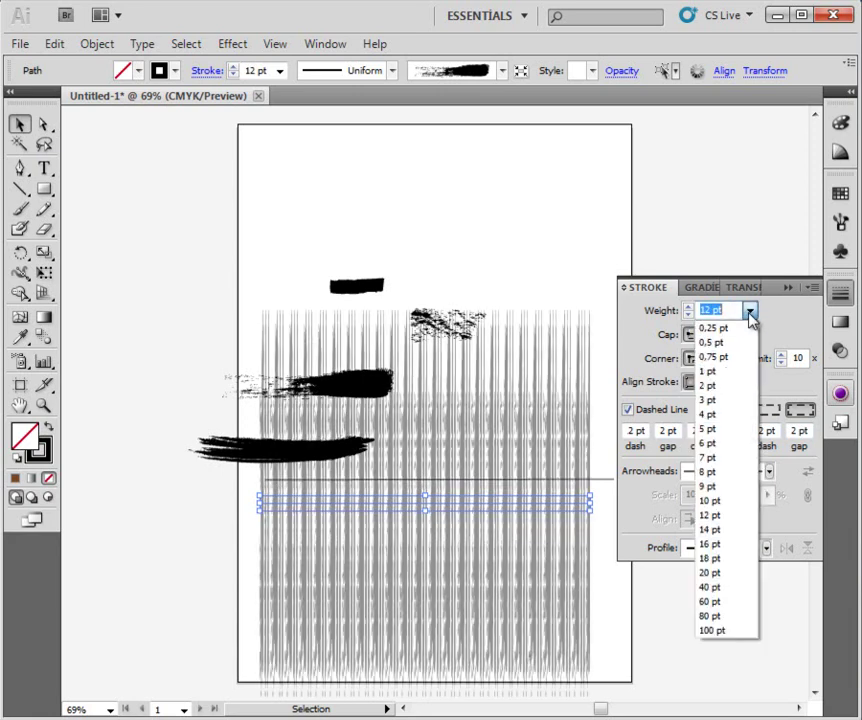
click(708, 442)
click(21, 273)
drag(25, 283, 166, 288)
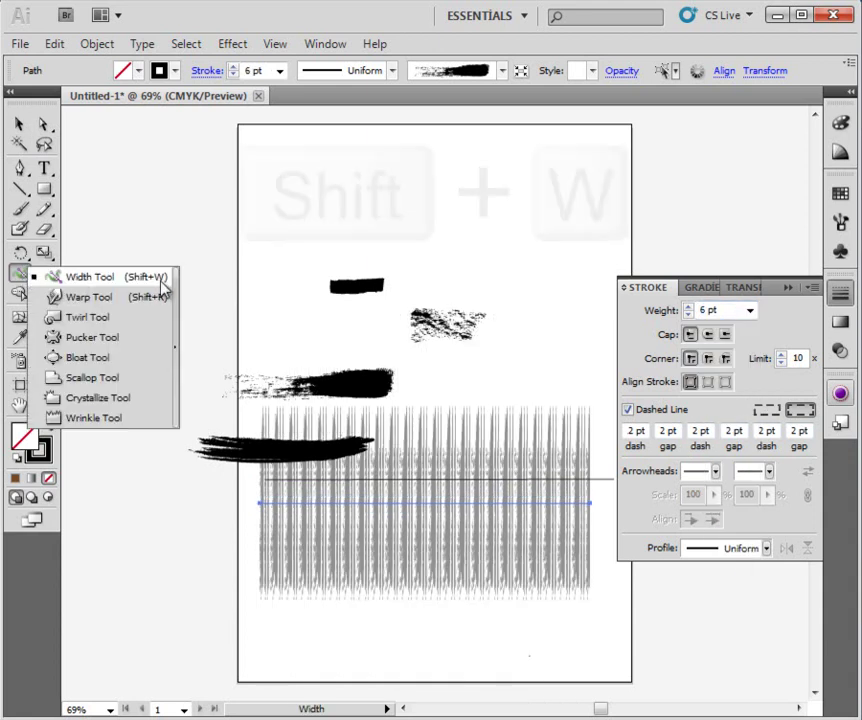
Draw a solid line near the artboard top and bulge it wide with the Width tool
click(163, 288)
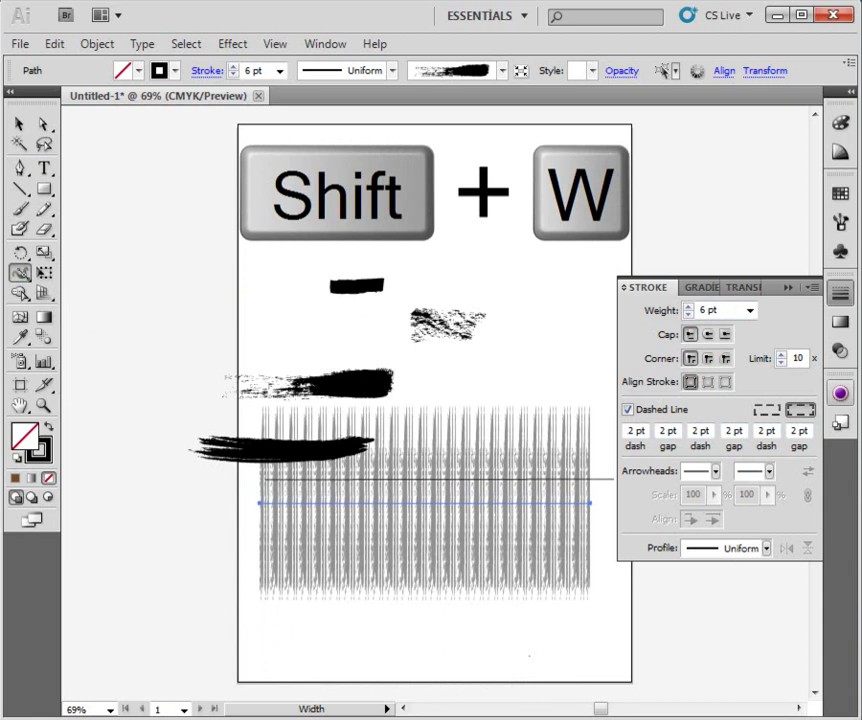
click(19, 188)
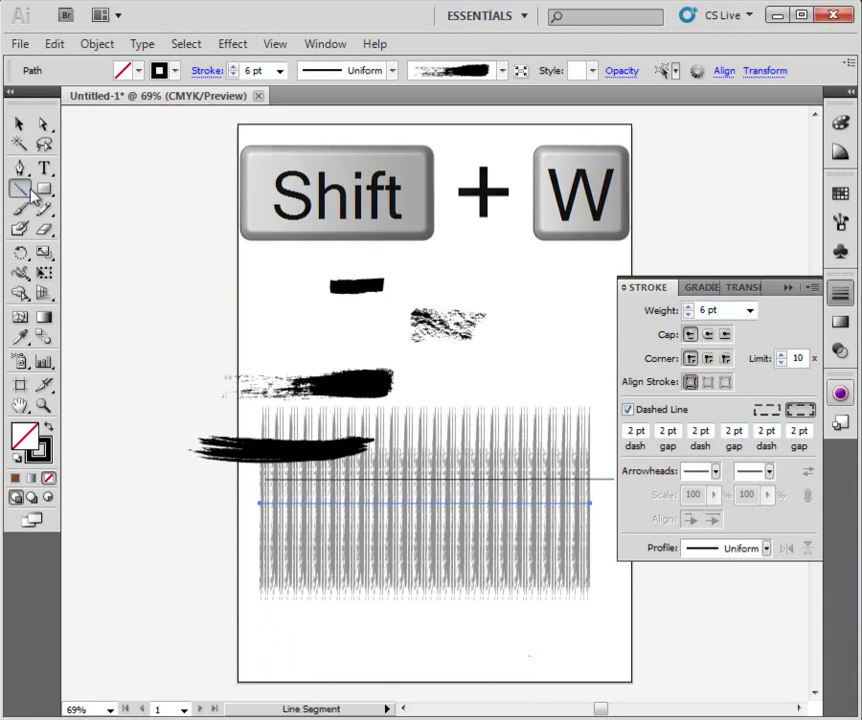
drag(268, 182, 555, 183)
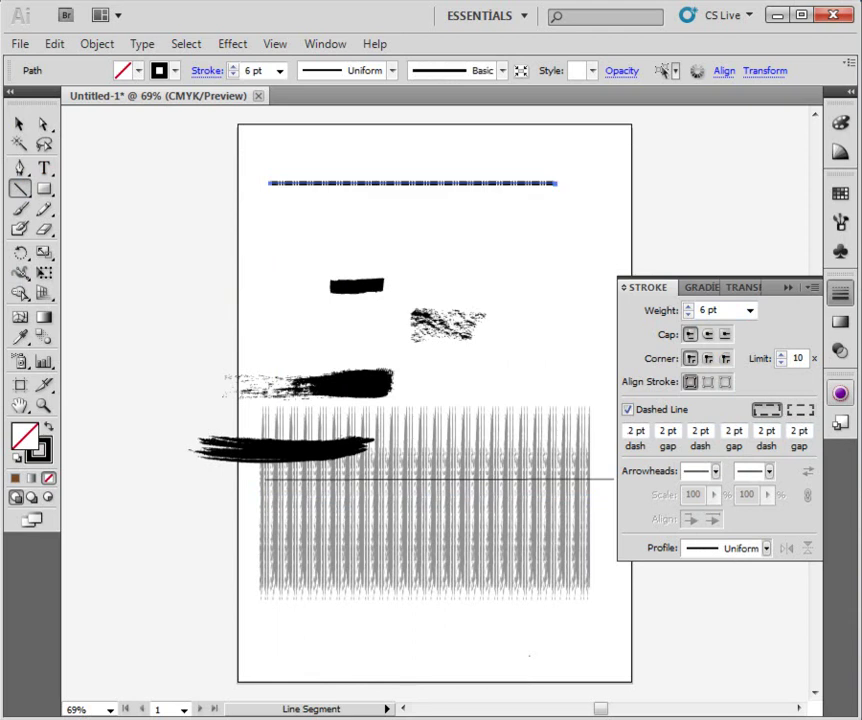
click(627, 409)
click(19, 272)
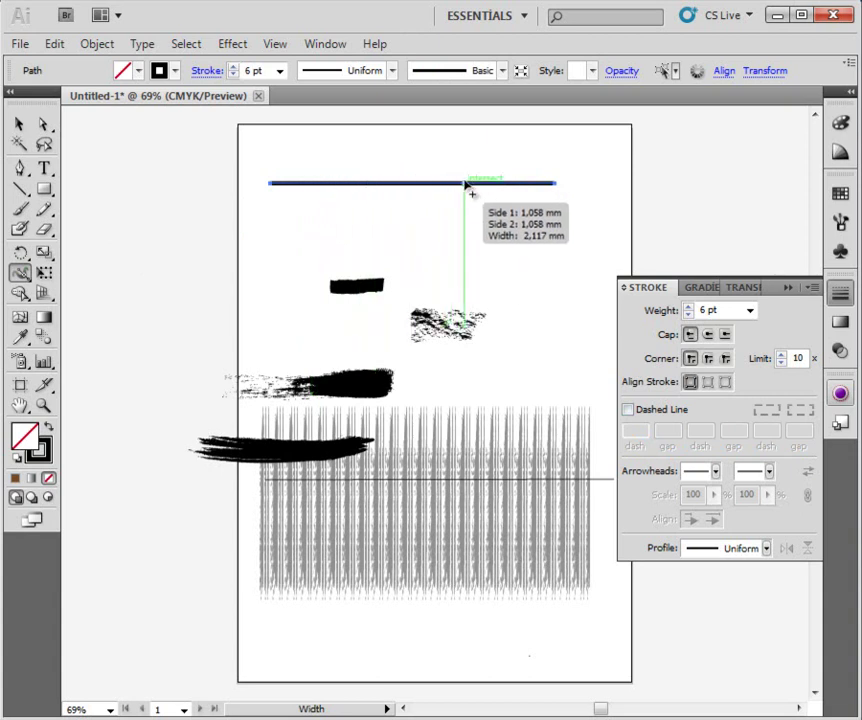
drag(466, 187, 456, 168)
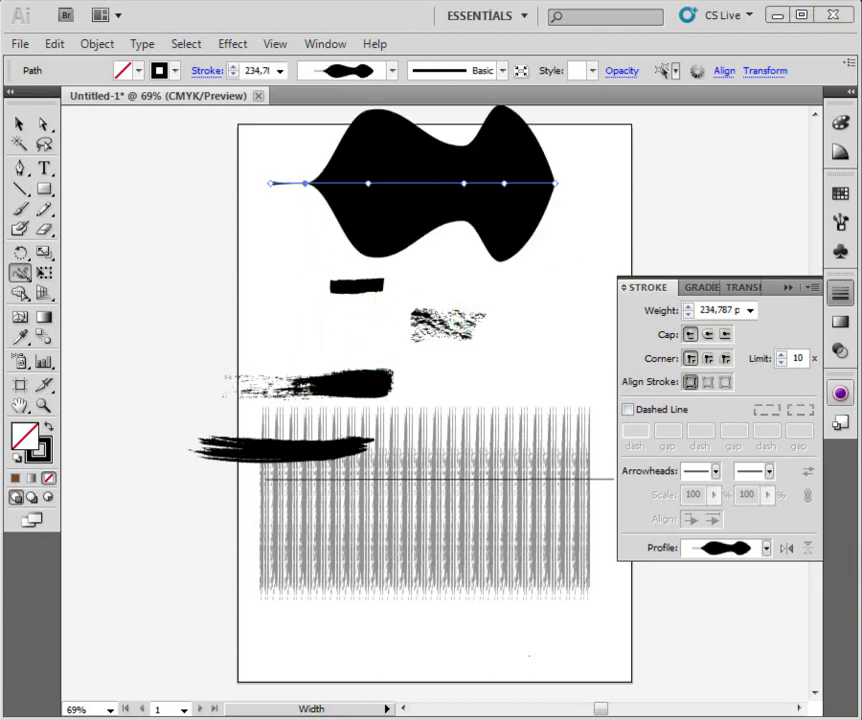
Draw rectangles on the artboard, including a square at the lower right
drag(44, 188, 123, 198)
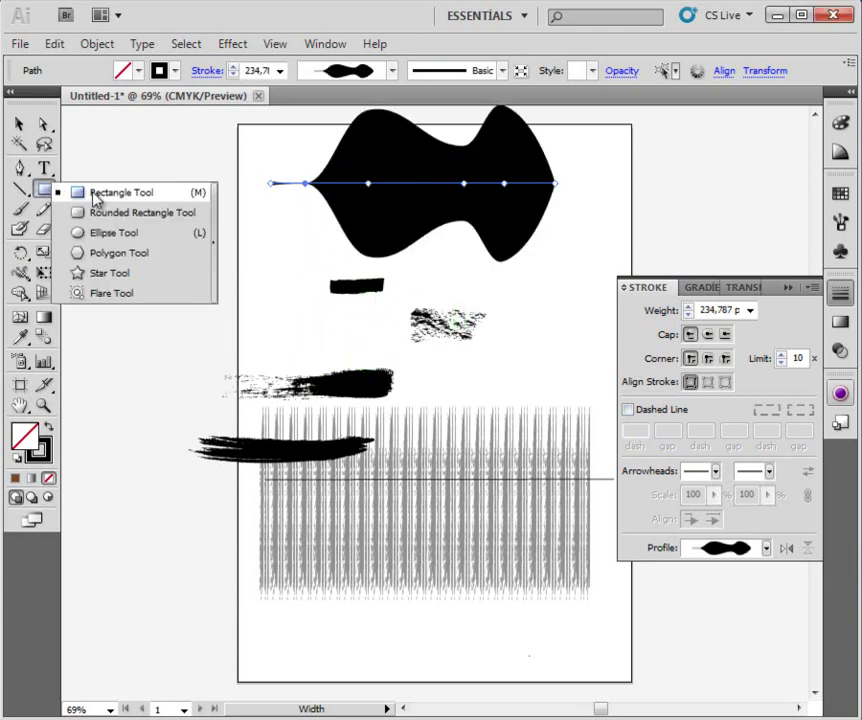
click(121, 195)
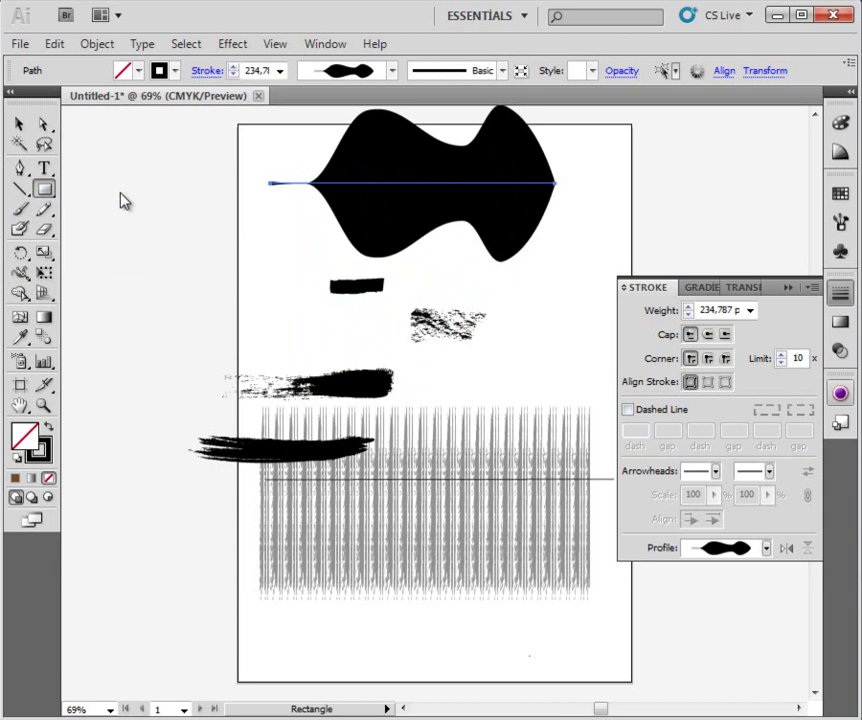
click(19, 124)
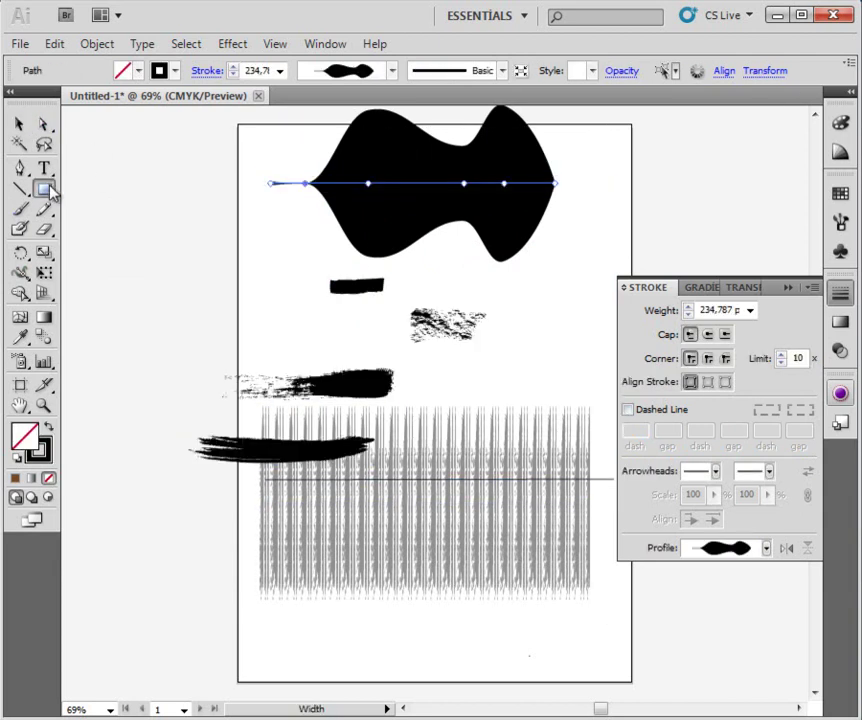
drag(50, 193, 123, 198)
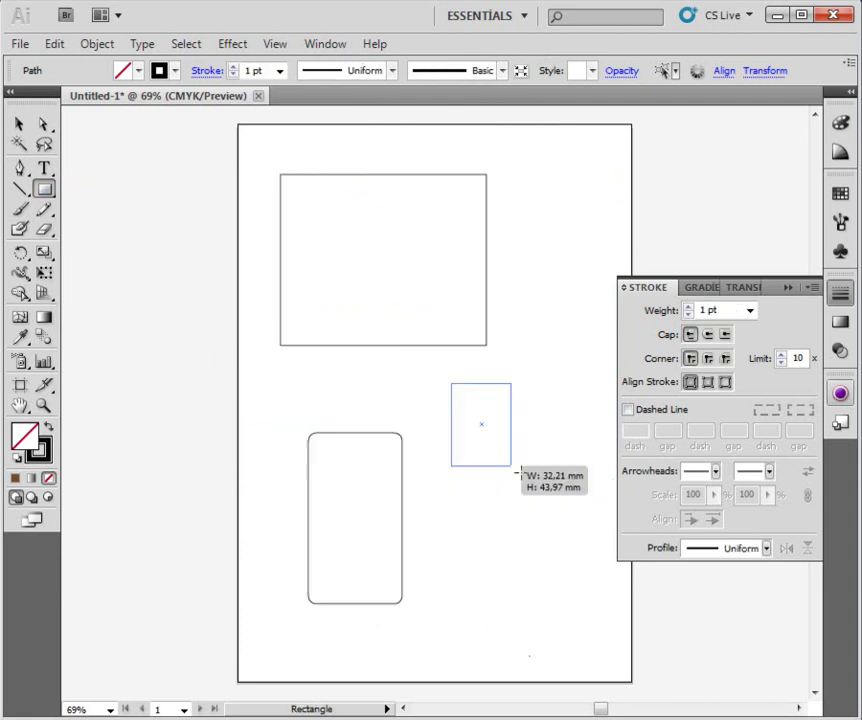
drag(510, 464, 651, 563)
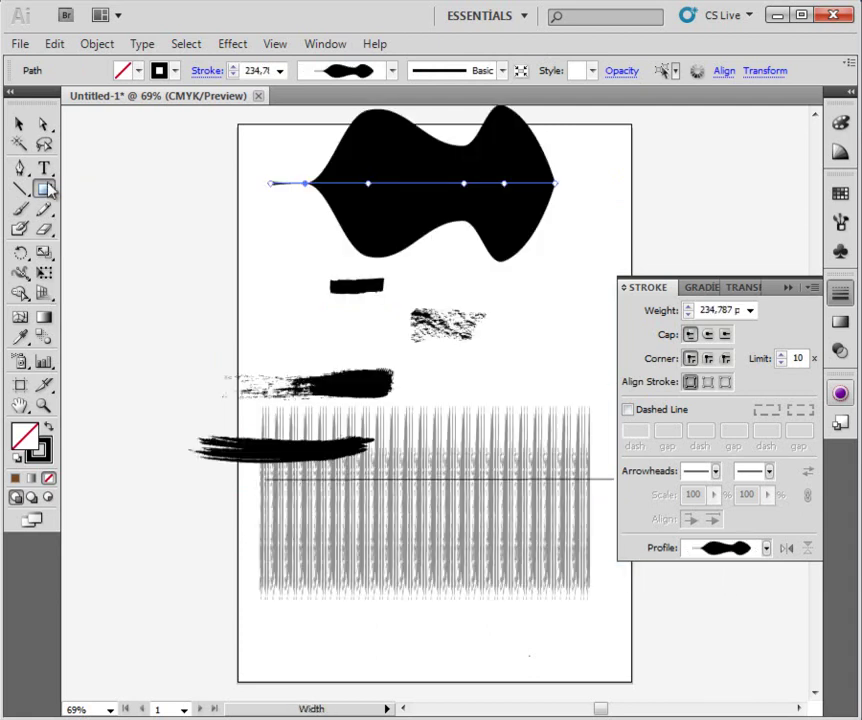
Draw a square over the artboard's right edge and an Alt-centred square left of the page
drag(44, 190, 120, 192)
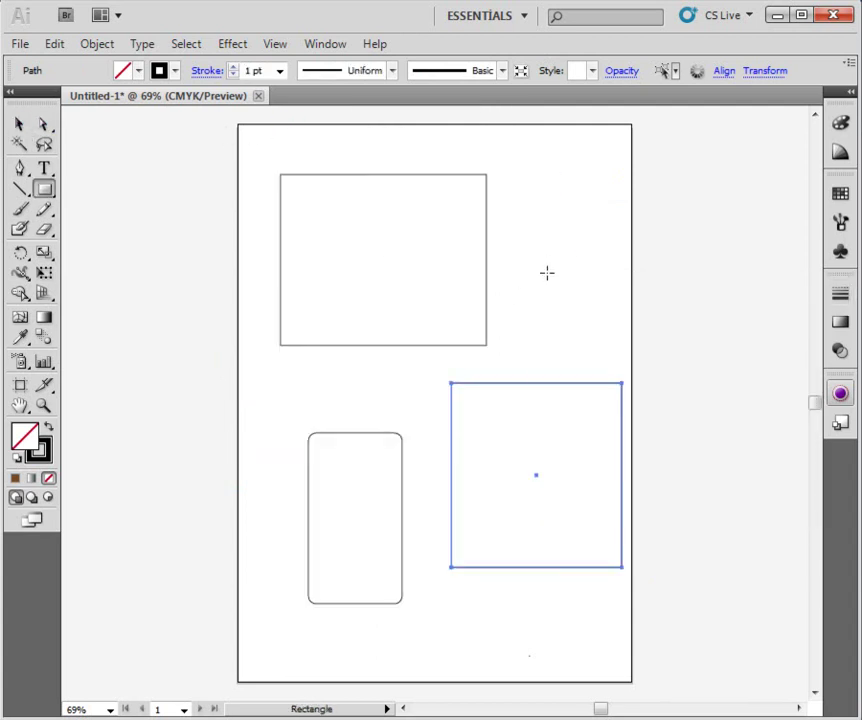
drag(537, 222, 690, 344)
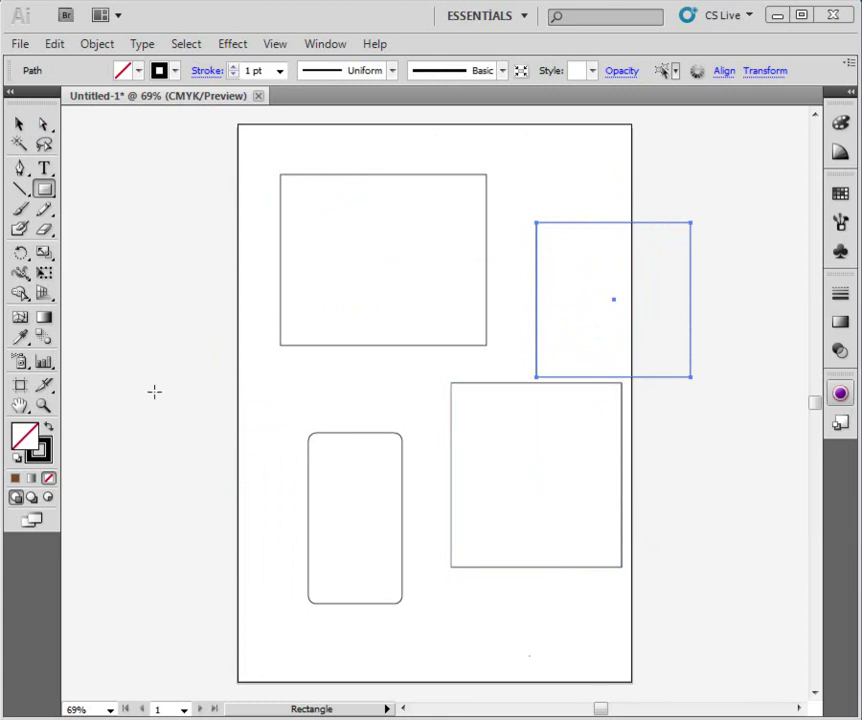
mouse_move(150, 391)
mouse_down()
mouse_move(182, 433)
mouse_move(218, 447)
mouse_up()
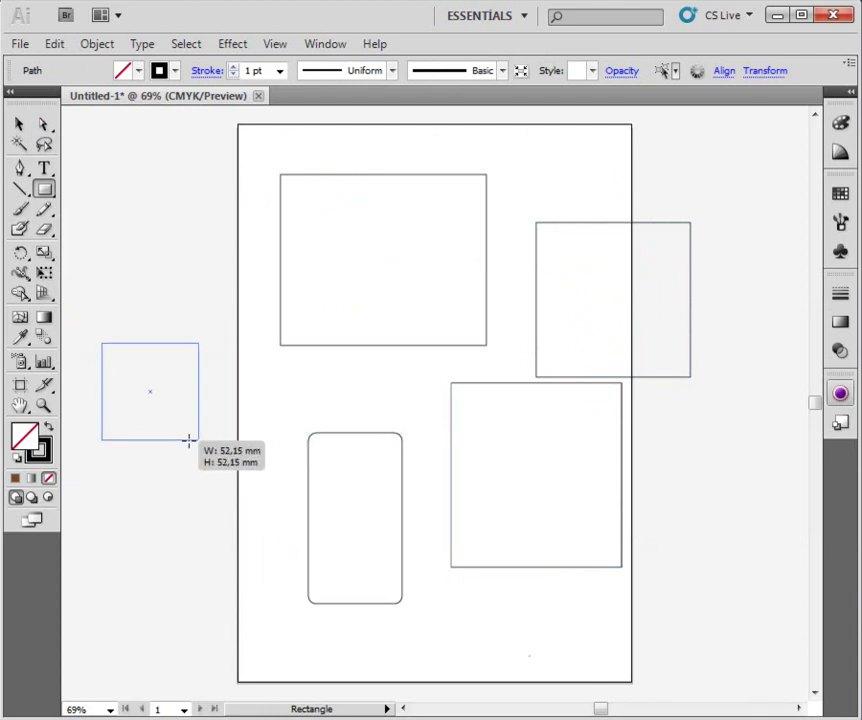
drag(218, 447, 201, 456)
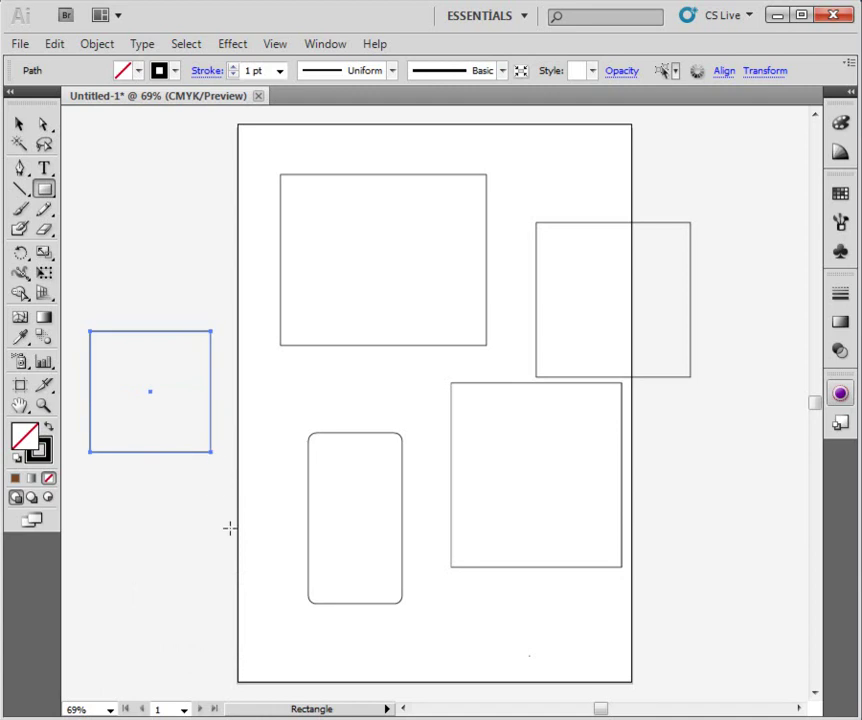
mouse_move(49, 193)
mouse_down()
mouse_move(96, 276)
mouse_move(99, 255)
mouse_move(99, 273)
mouse_up()
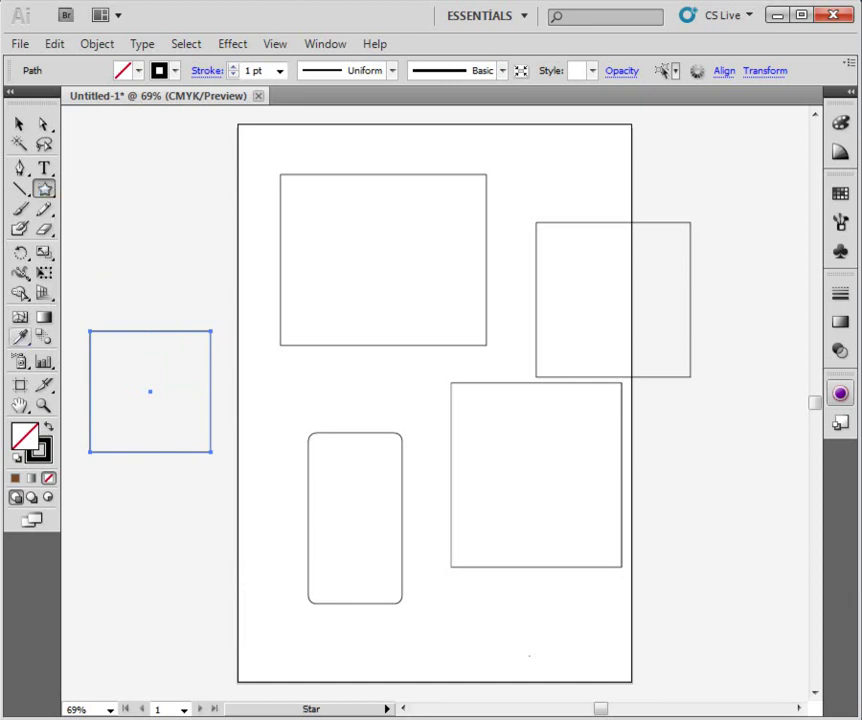
Draw a large five-point star and a small four-point star on the artboard
drag(107, 228, 162, 244)
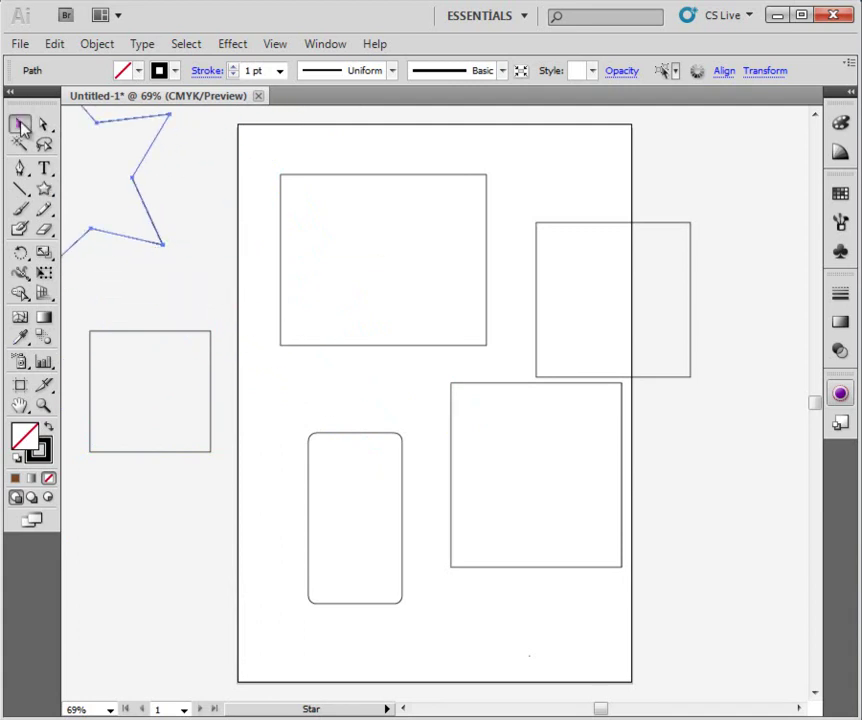
click(387, 400)
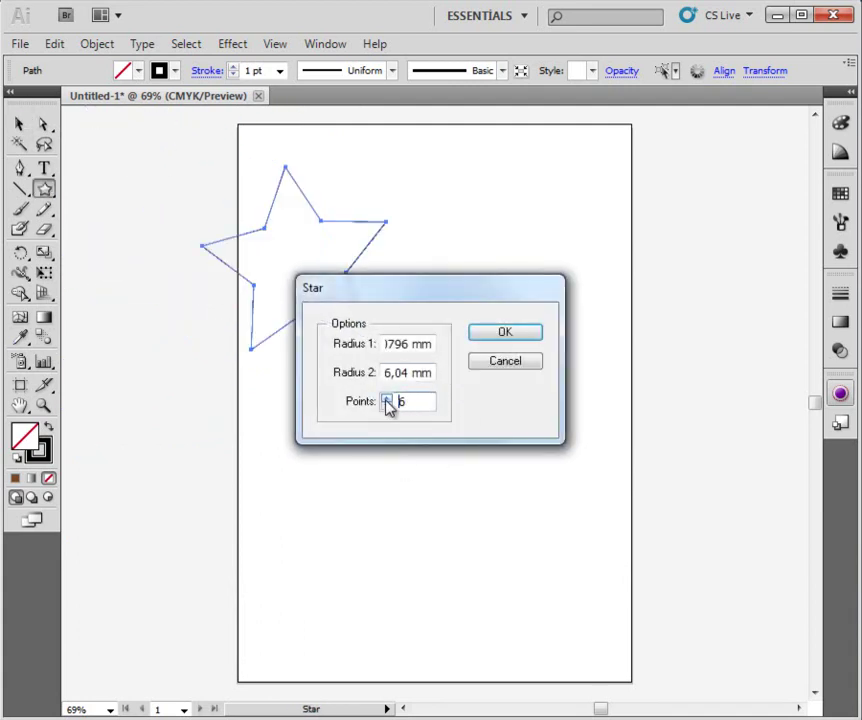
click(507, 334)
drag(465, 346, 507, 387)
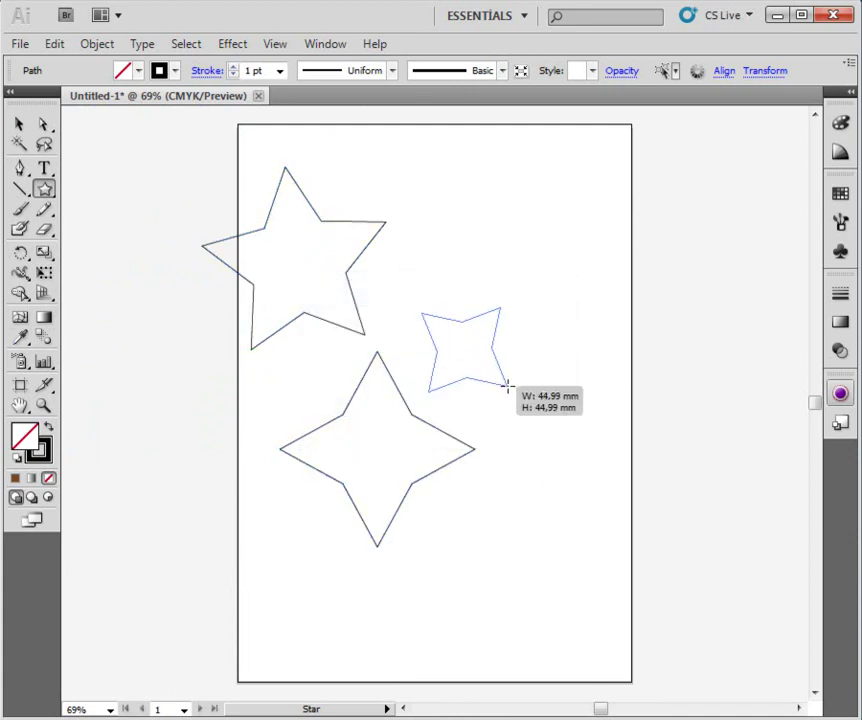
Add a seven-point star using the Star dialog's Points setting
click(410, 258)
click(386, 397)
click(387, 399)
click(483, 336)
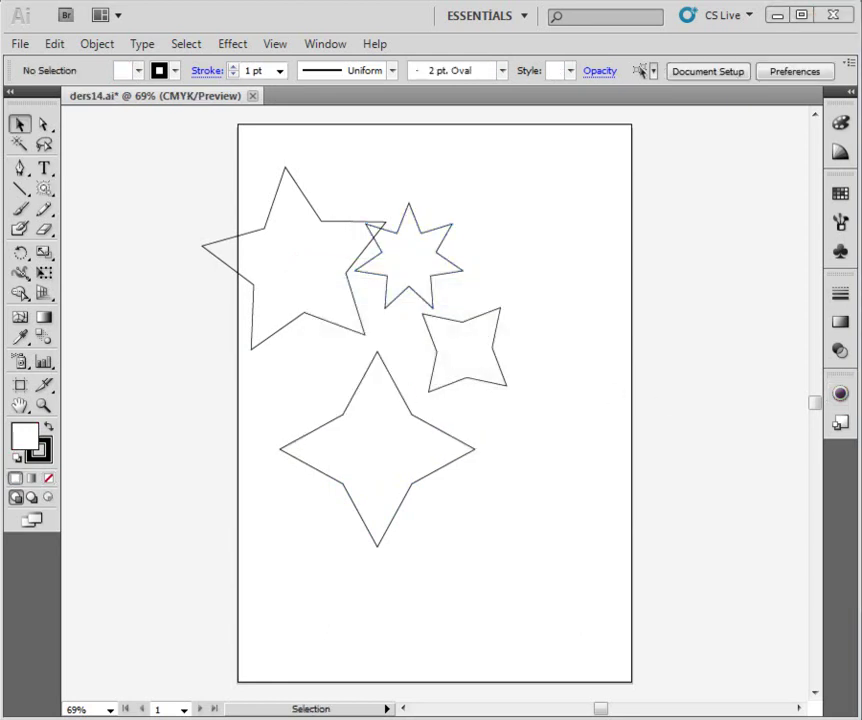
click(44, 189)
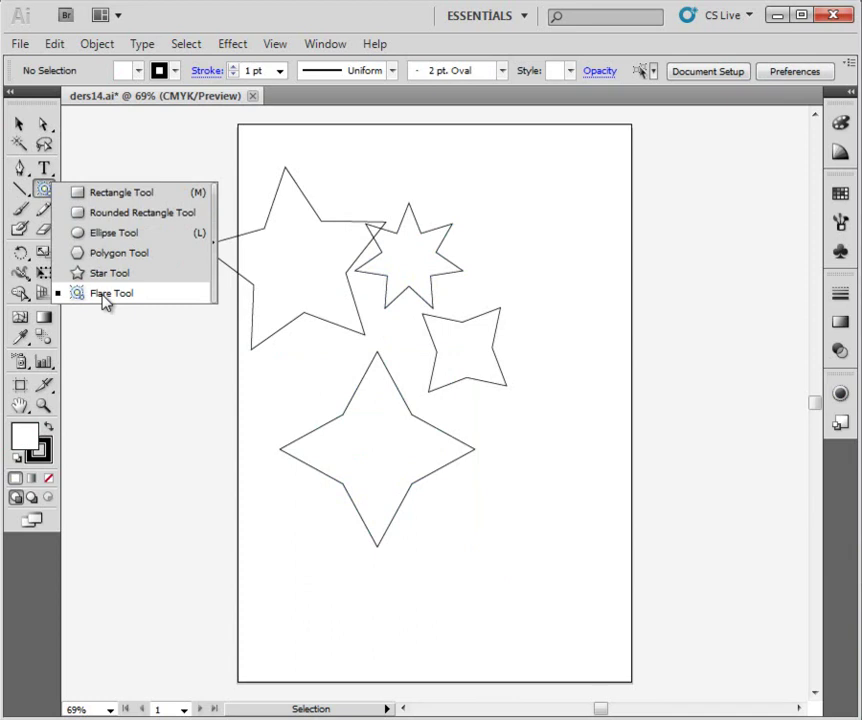
Place a lens flare overlapping the right-hand stars, then begin a second flare at the left edge
click(106, 297)
click(250, 389)
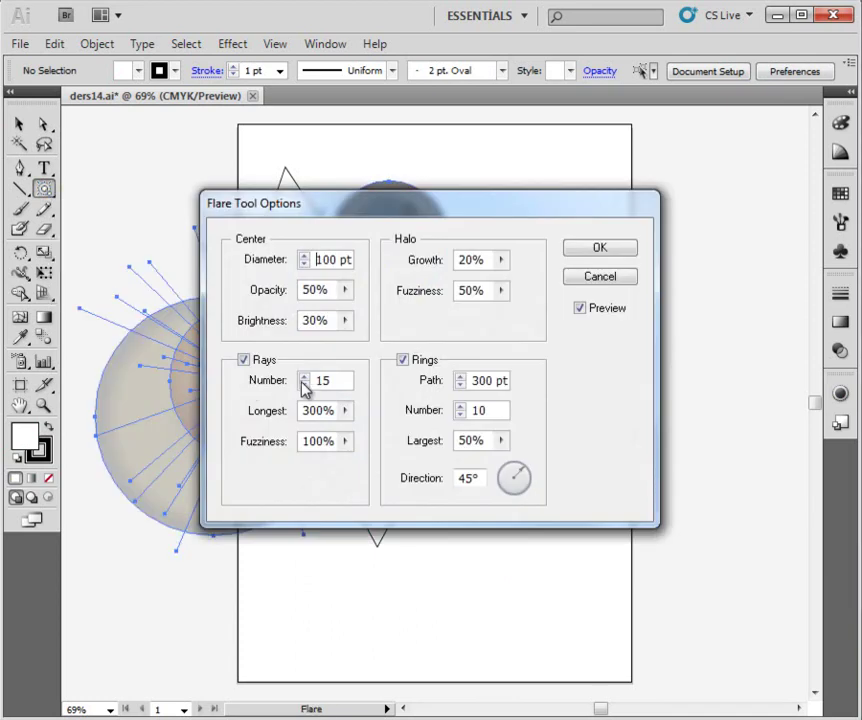
click(584, 250)
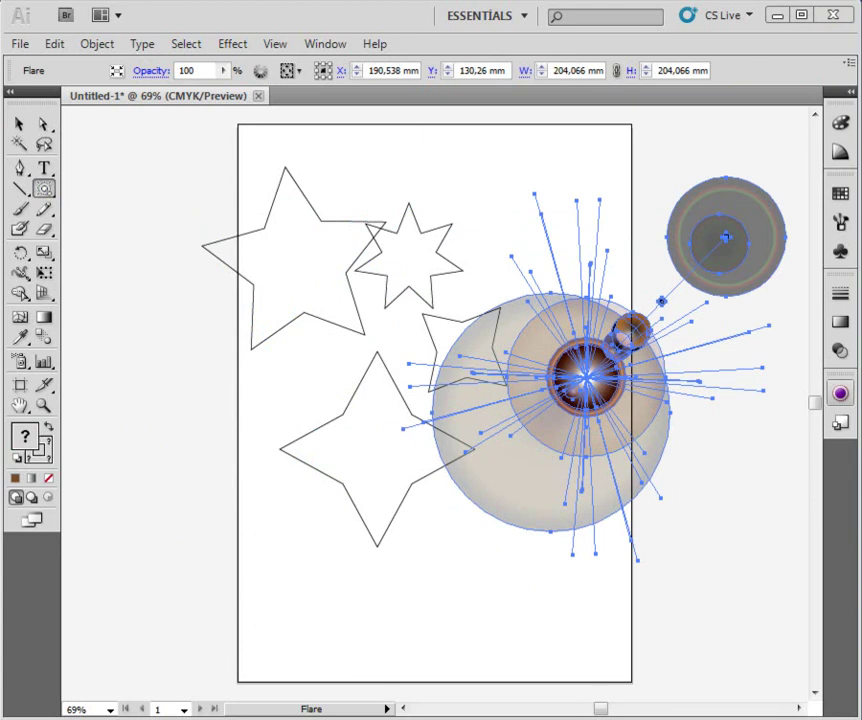
click(175, 403)
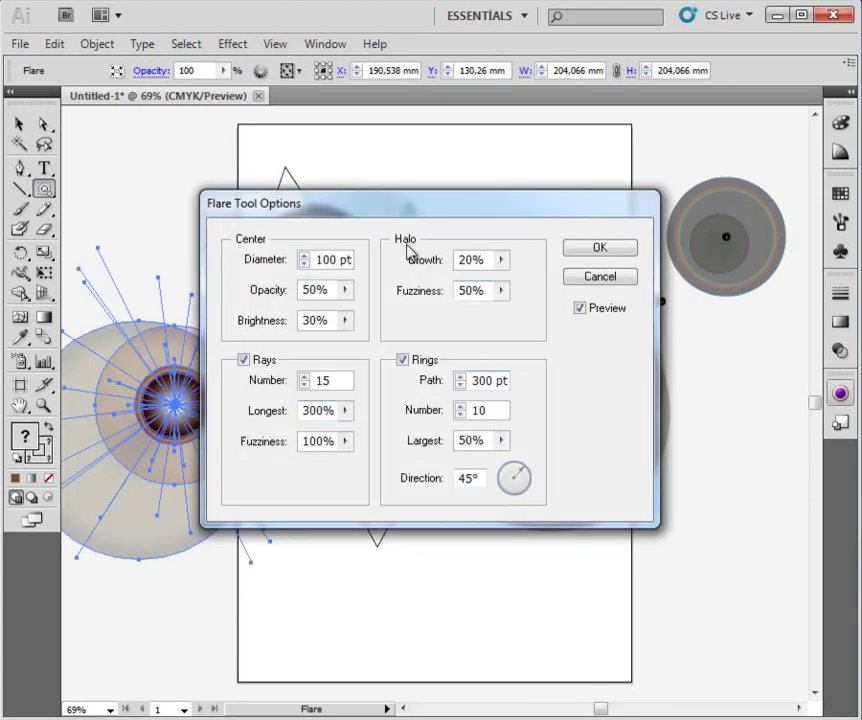